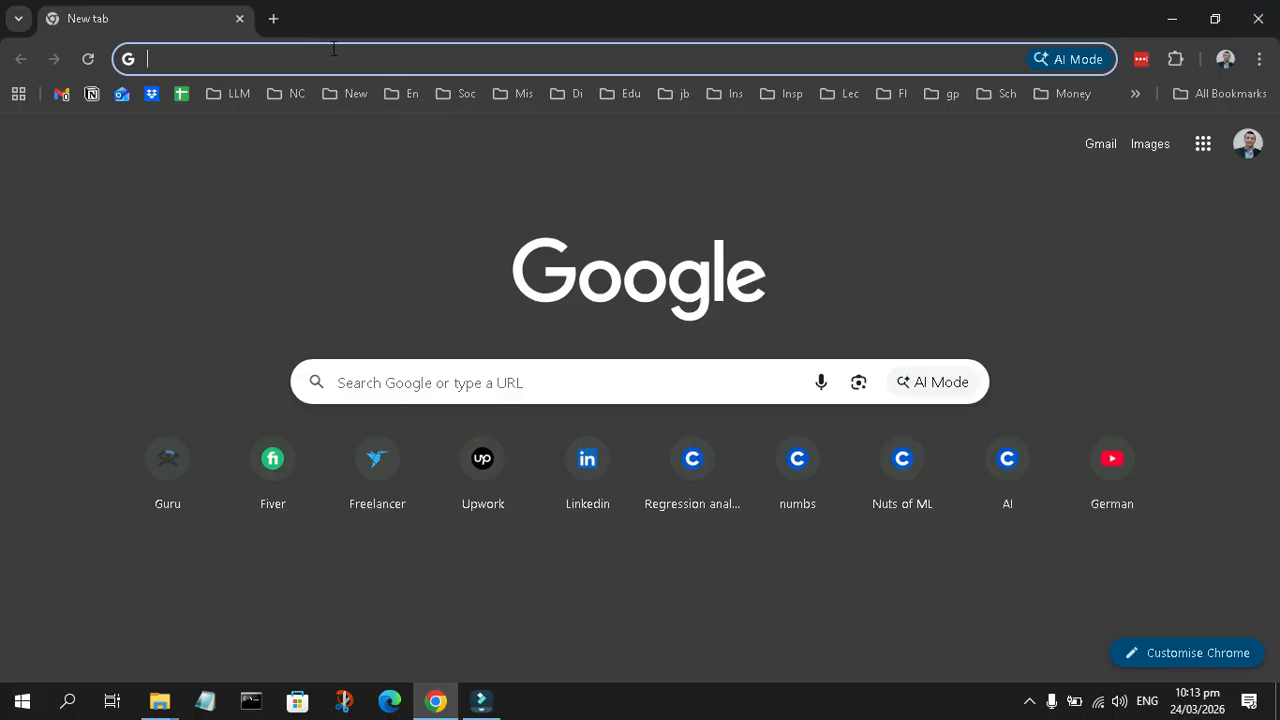
- Search Google for "postgress sql" and open the official PostgreSQL website
click(334, 59)
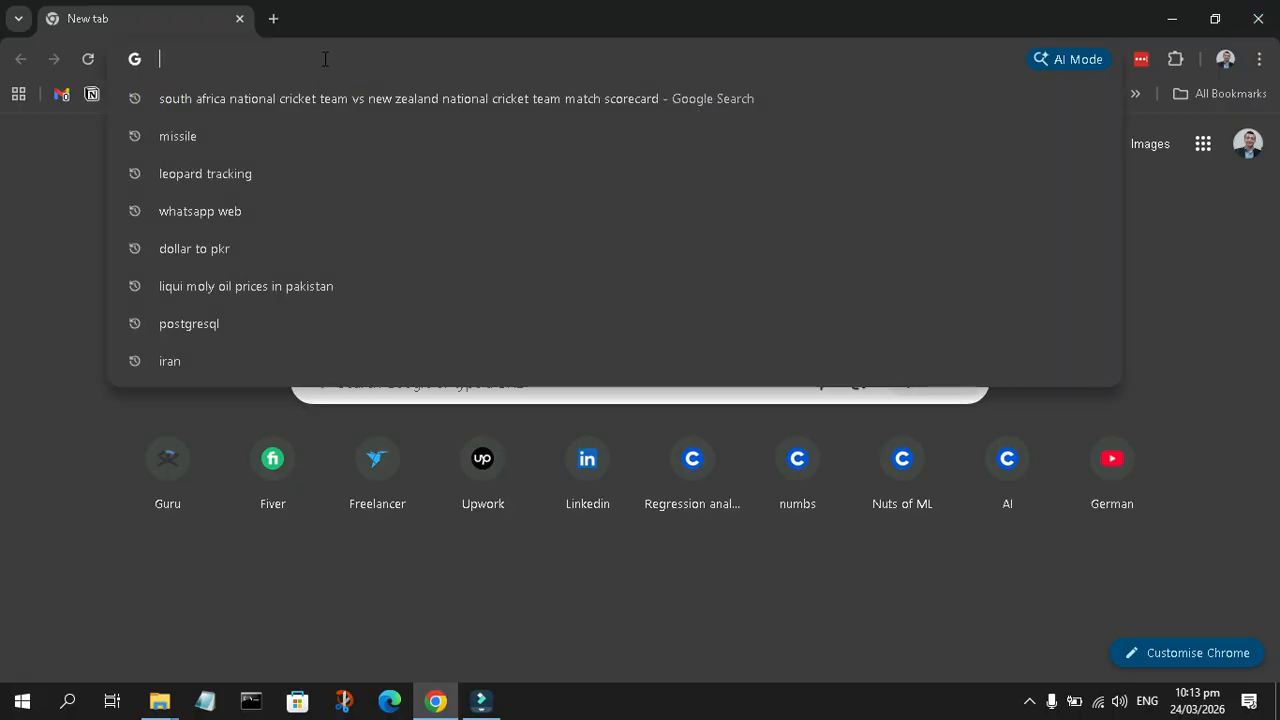
text(post)
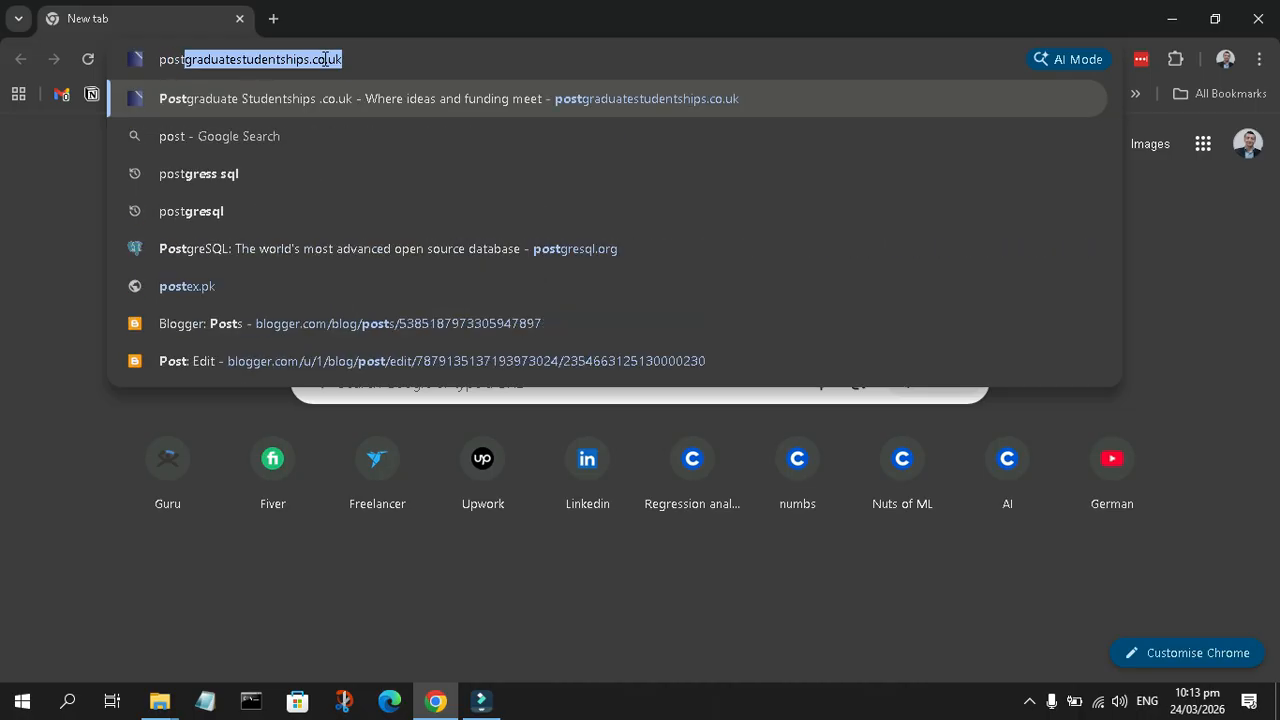
text(fre)
key(BackSpace)
key(BackSpace)
key(BackSpace)
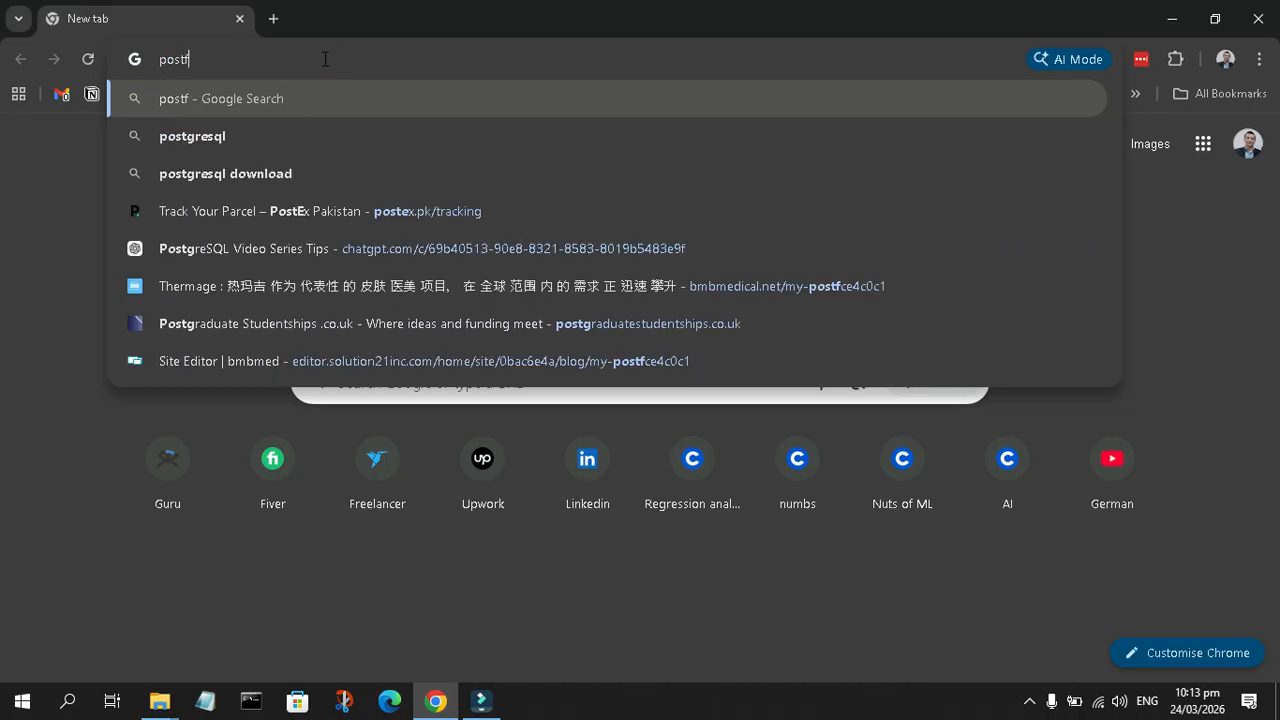
text(gre)
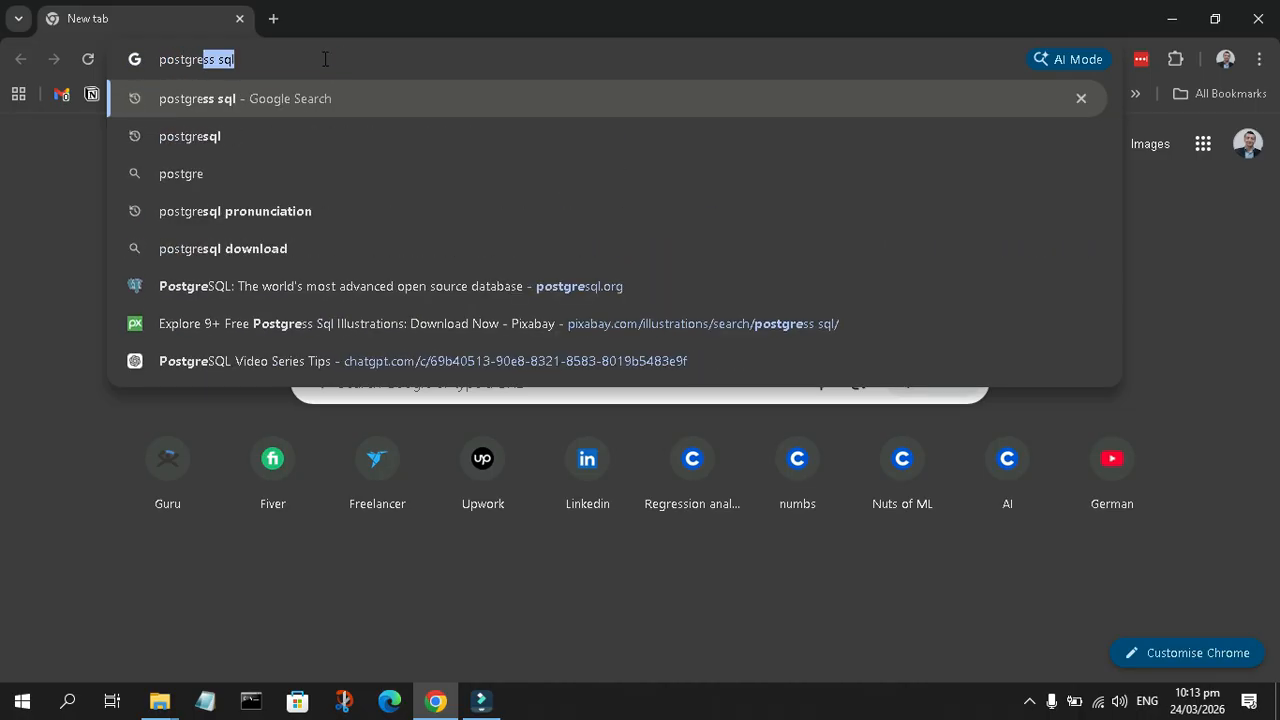
key(Return)
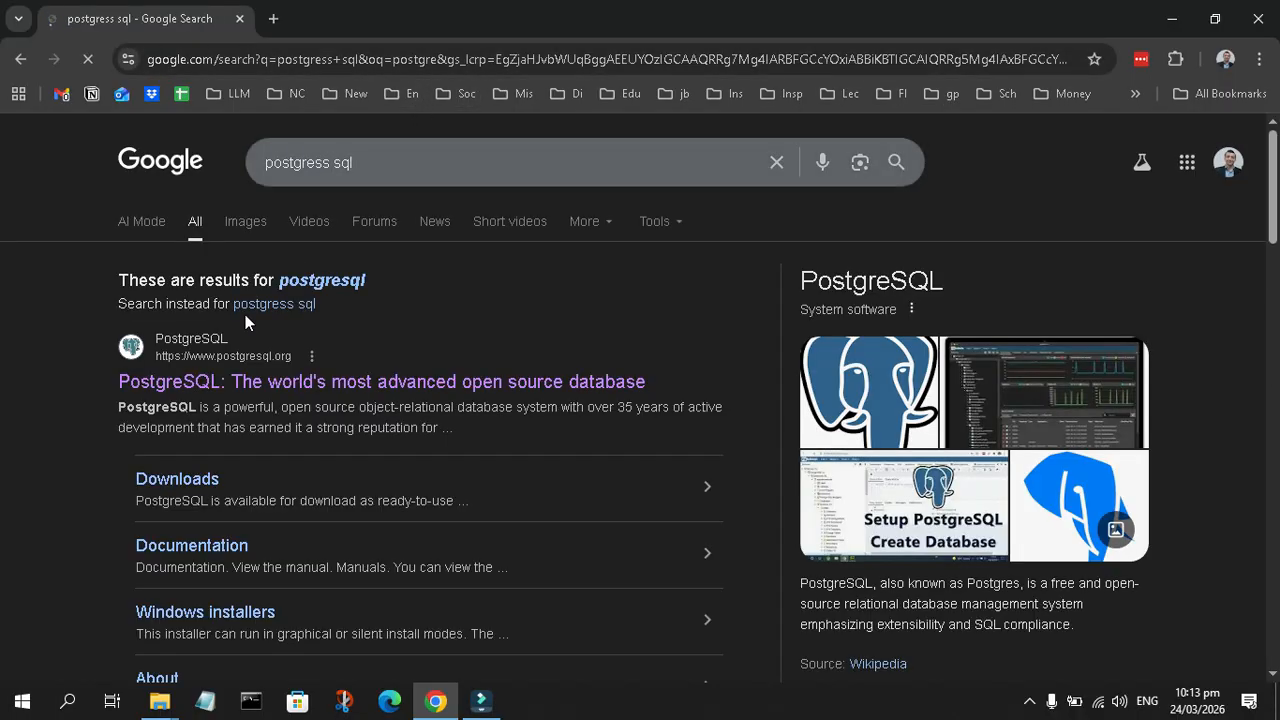
click(281, 383)
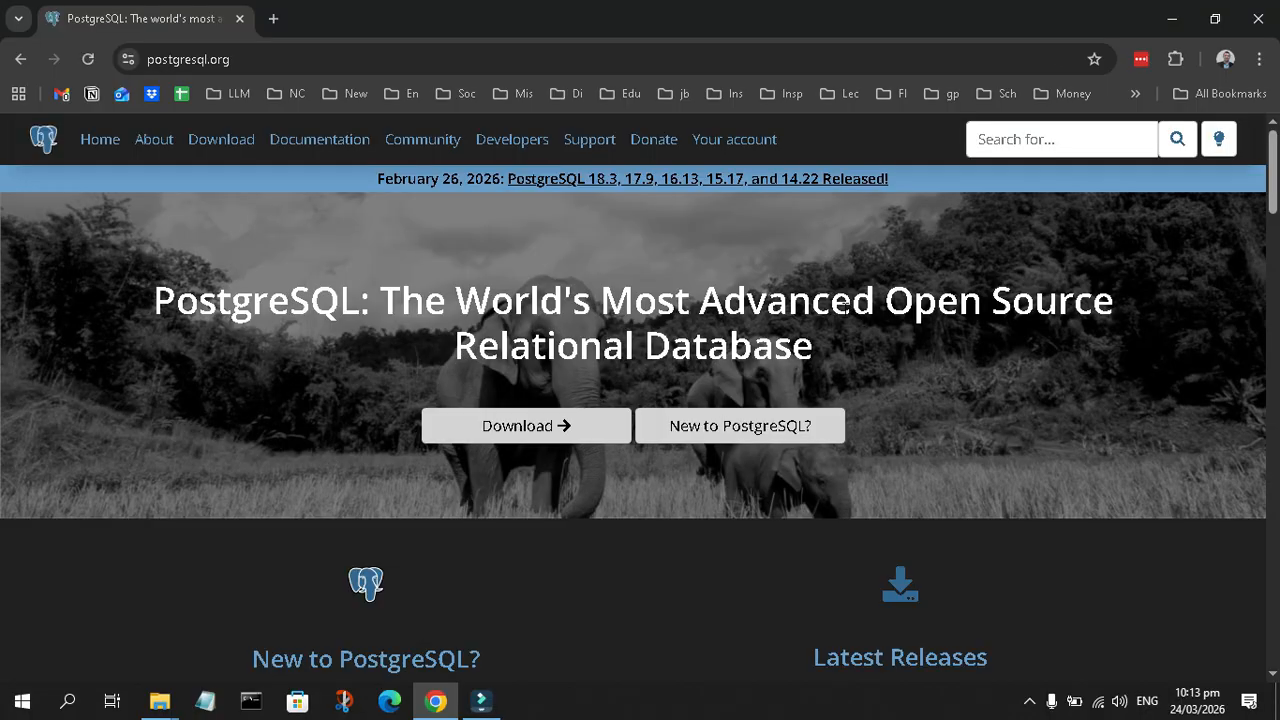
- Download the EDB installer of PostgreSQL 18.3 for Windows x86-64 and open the browser's full download history
click(222, 140)
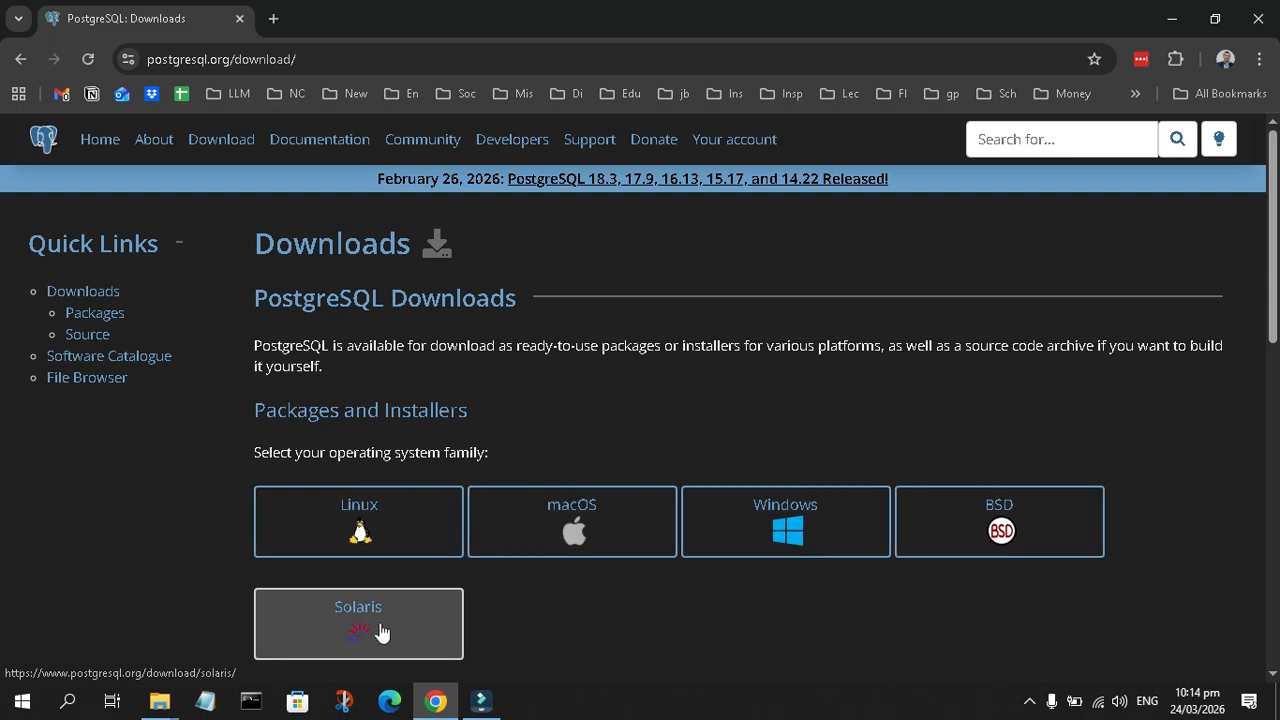
click(760, 524)
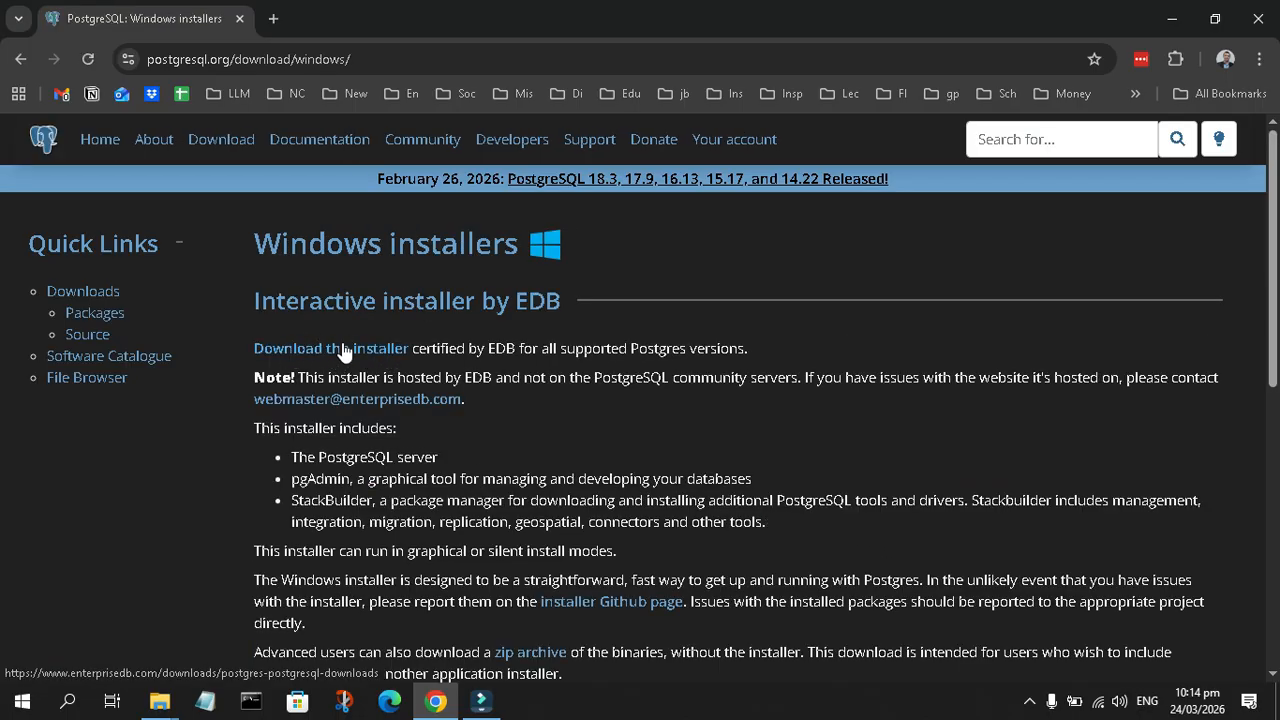
click(342, 350)
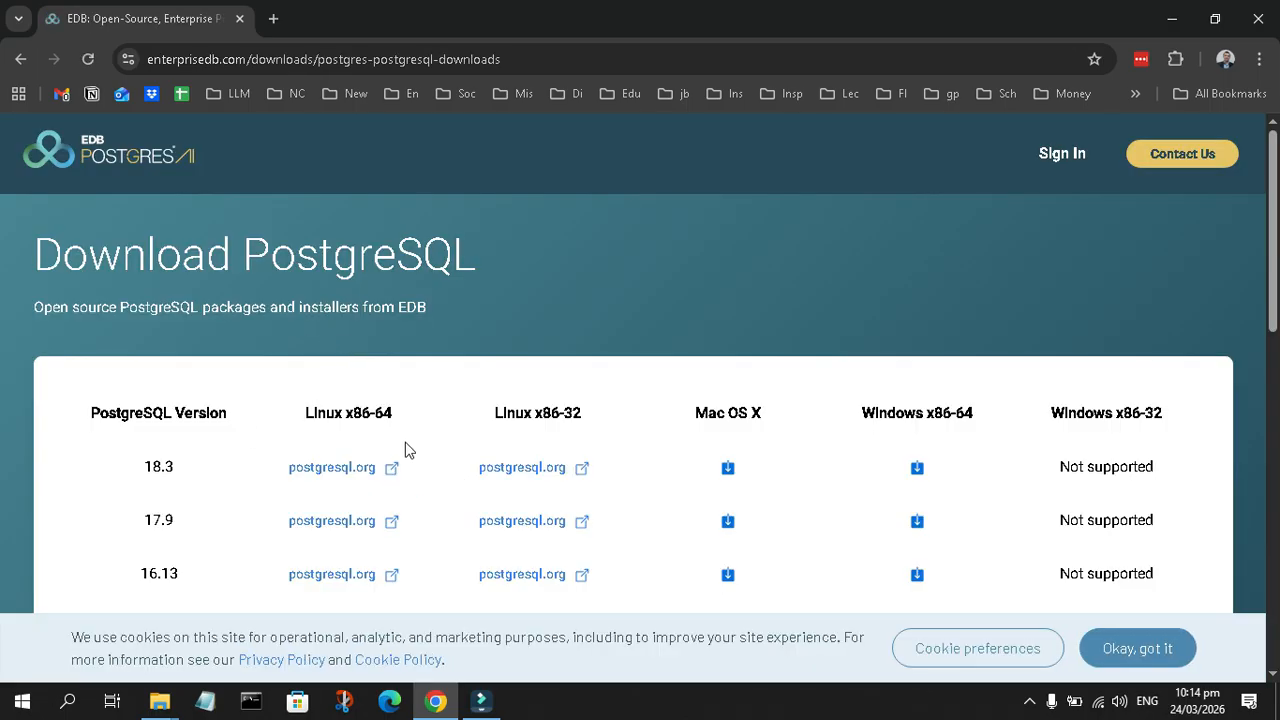
scroll(405, 450, down, 2)
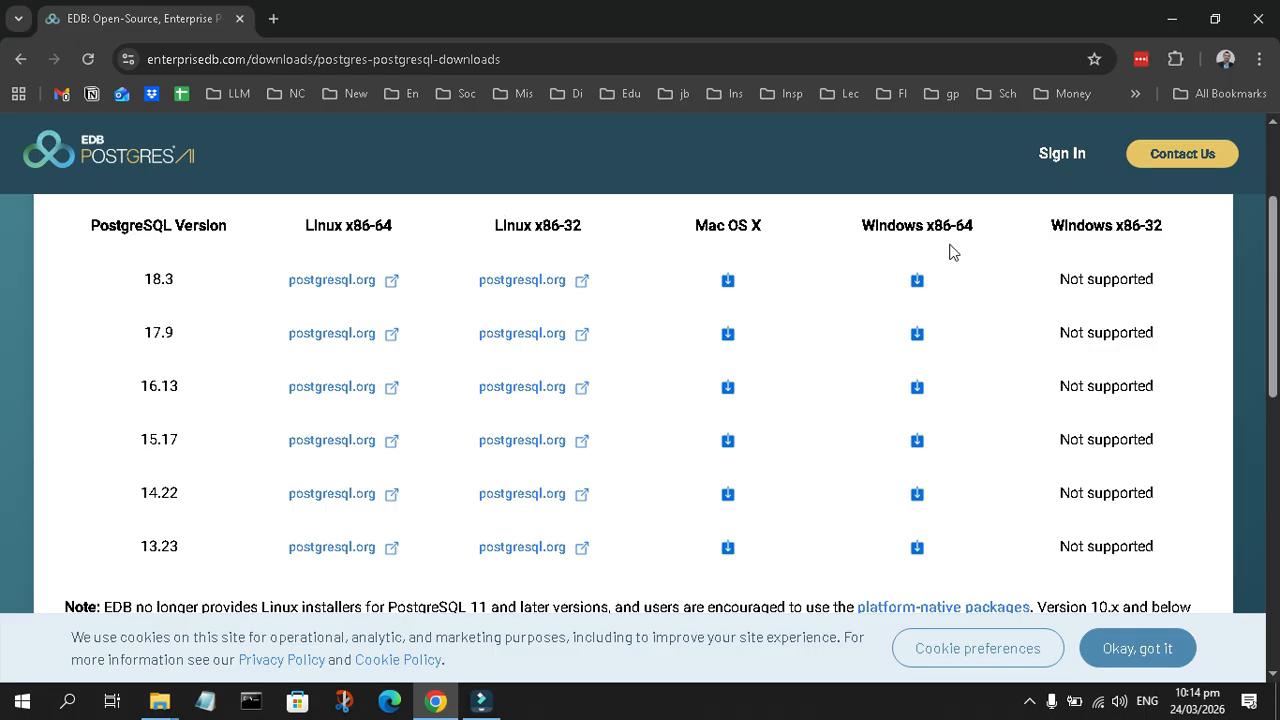
click(917, 281)
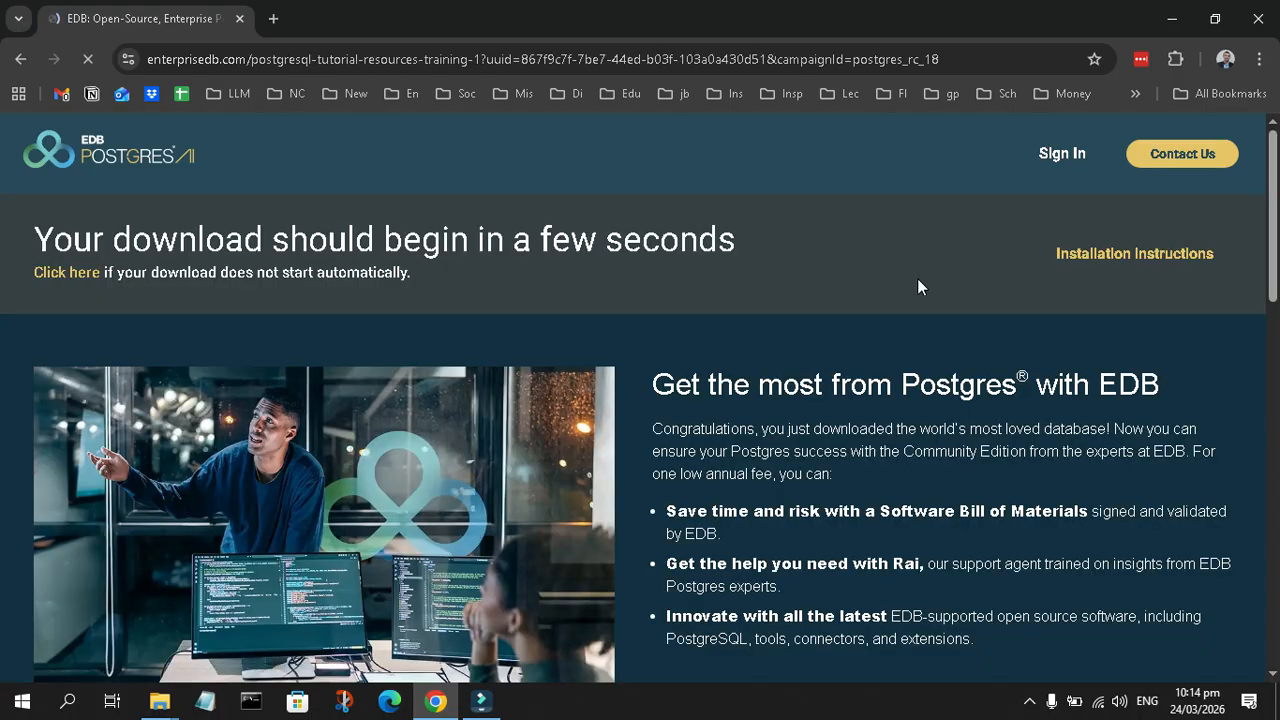
click(1191, 59)
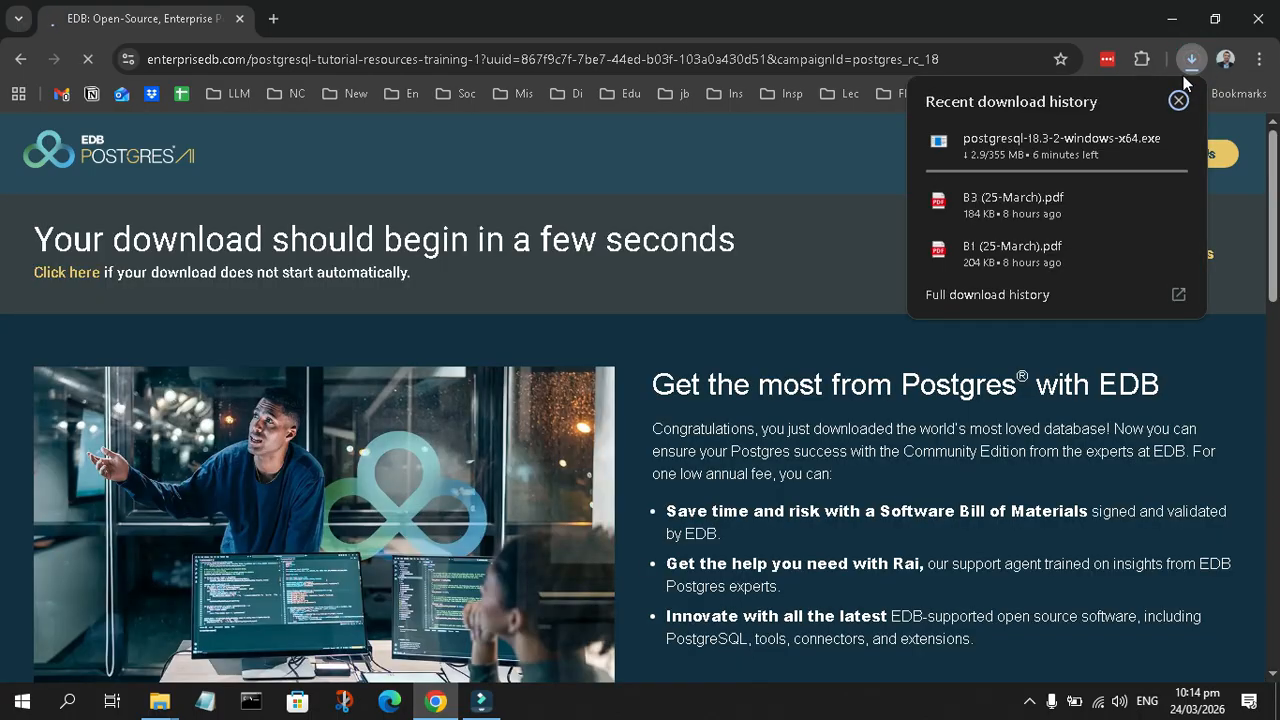
click(987, 294)
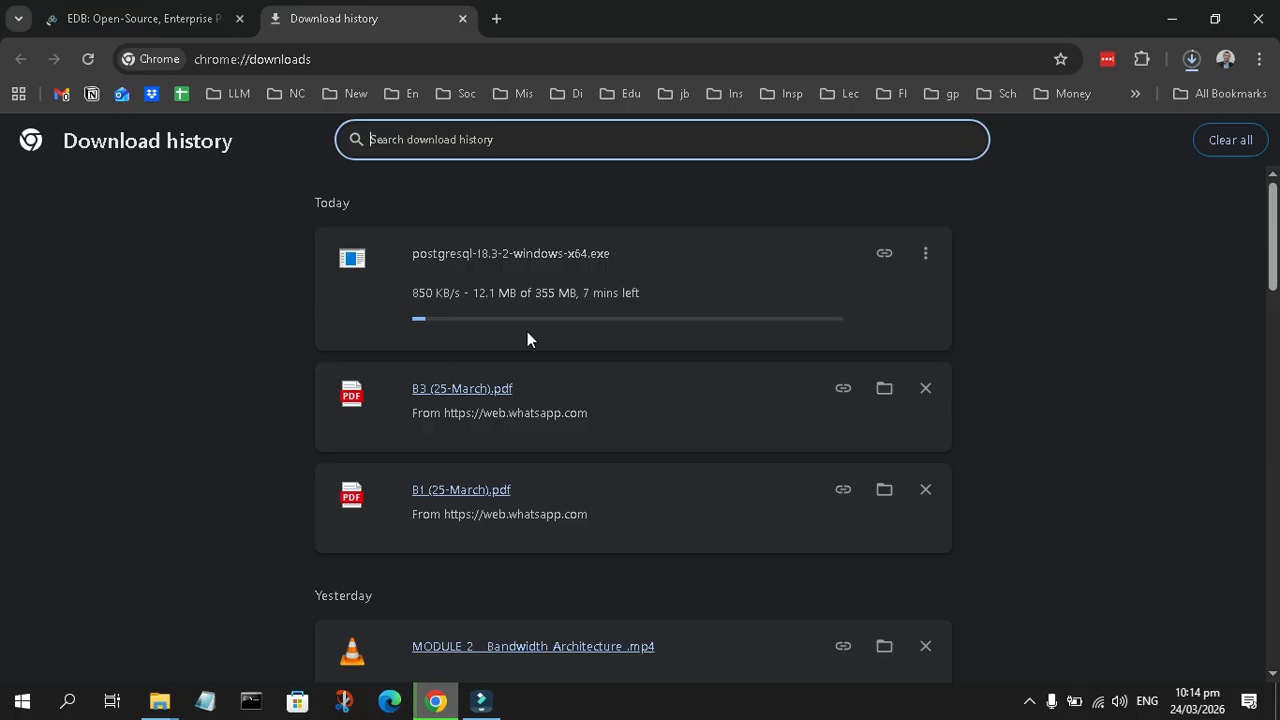
click(1031, 702)
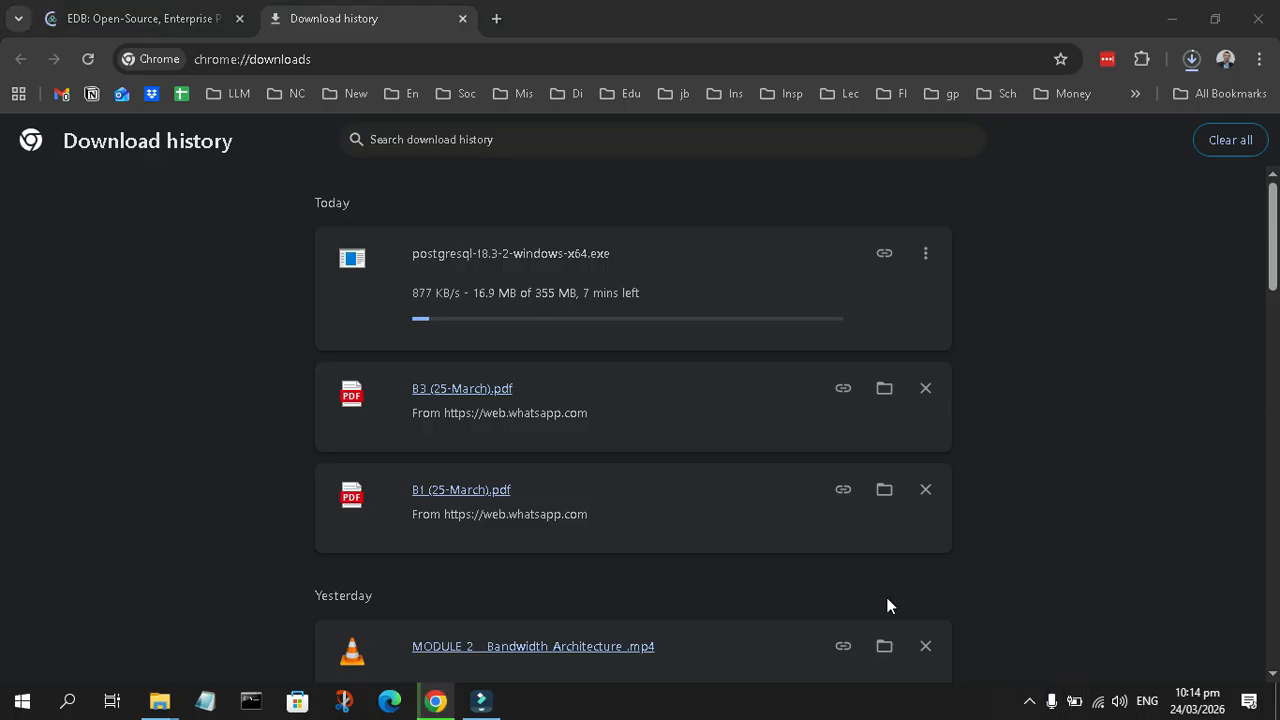
click(1029, 701)
right_click(1029, 663)
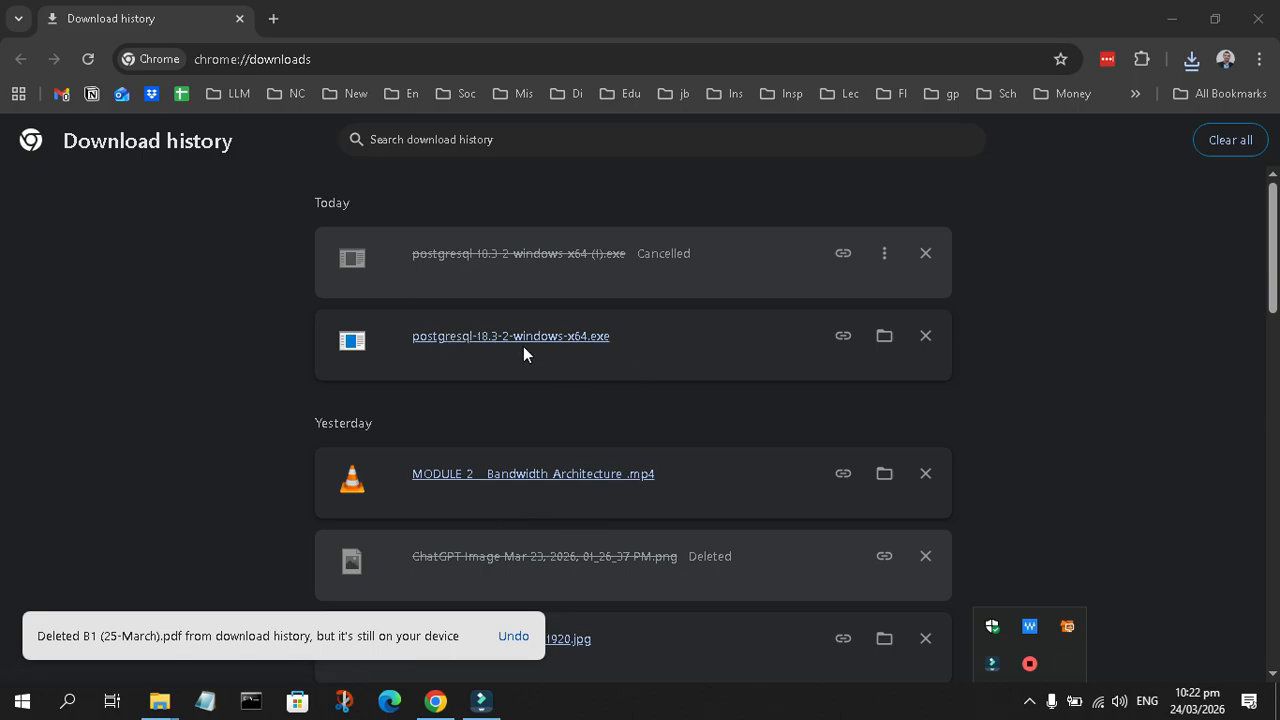
- Show the downloaded postgresql-18.3-2-windows-x64 installer in its folder and run it
click(881, 336)
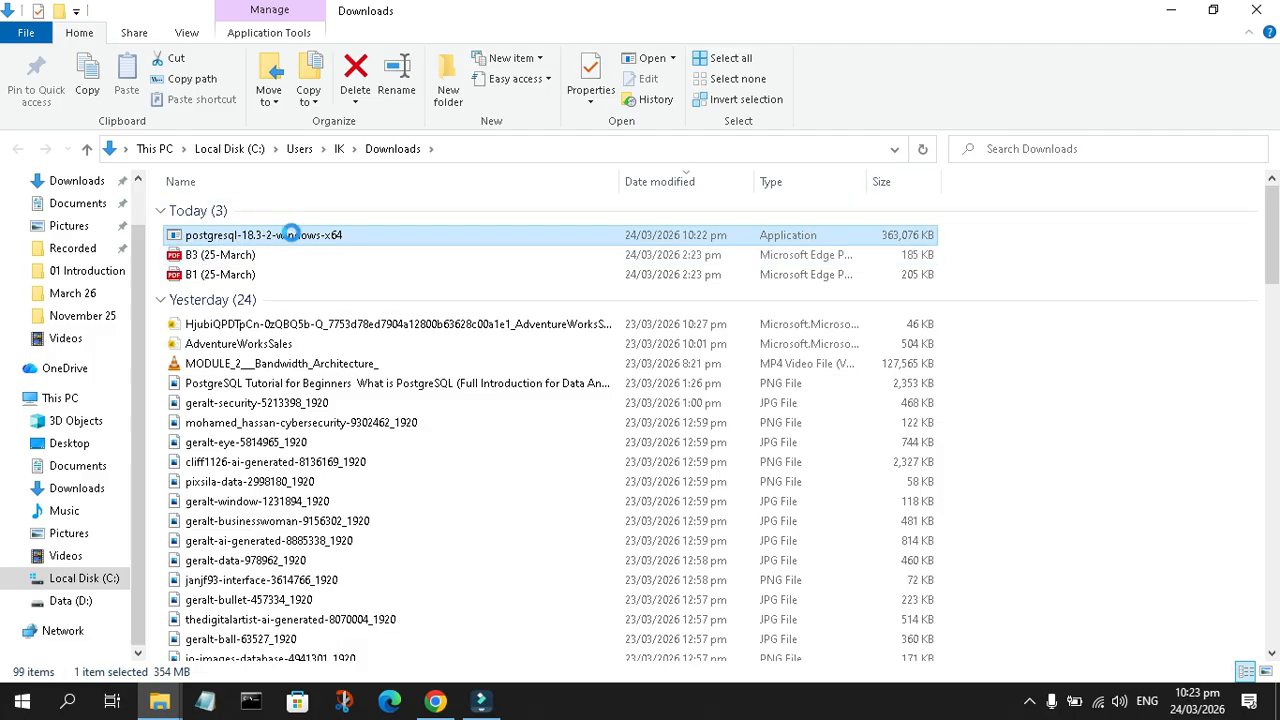
right_click(291, 240)
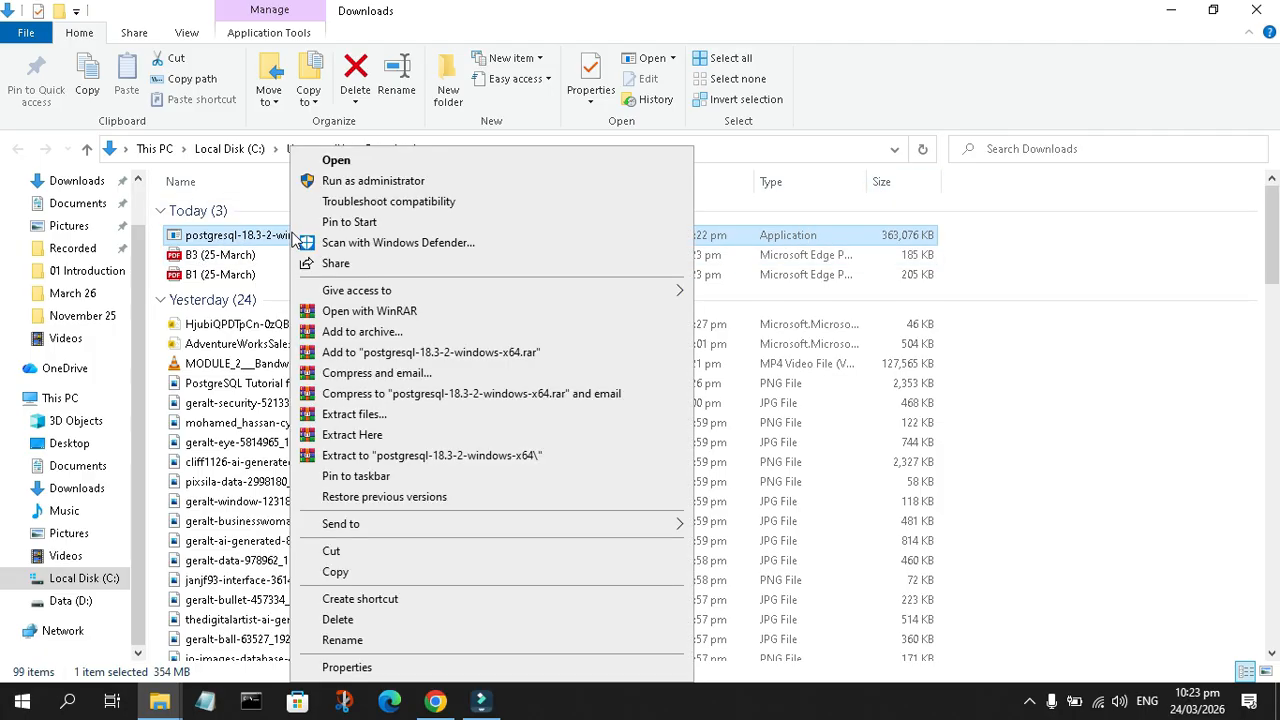
click(338, 161)
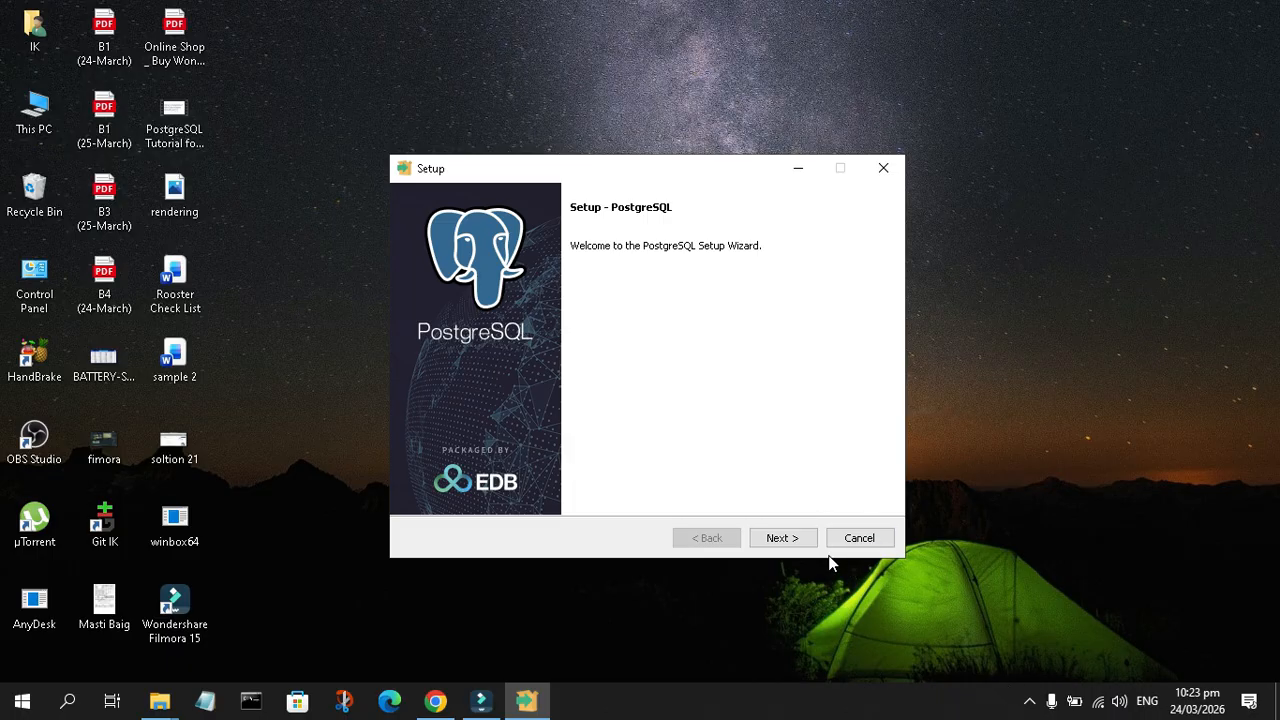
- Accept the default installation directory, all four components and the default data directory in the PostgreSQL setup wizard
click(790, 537)
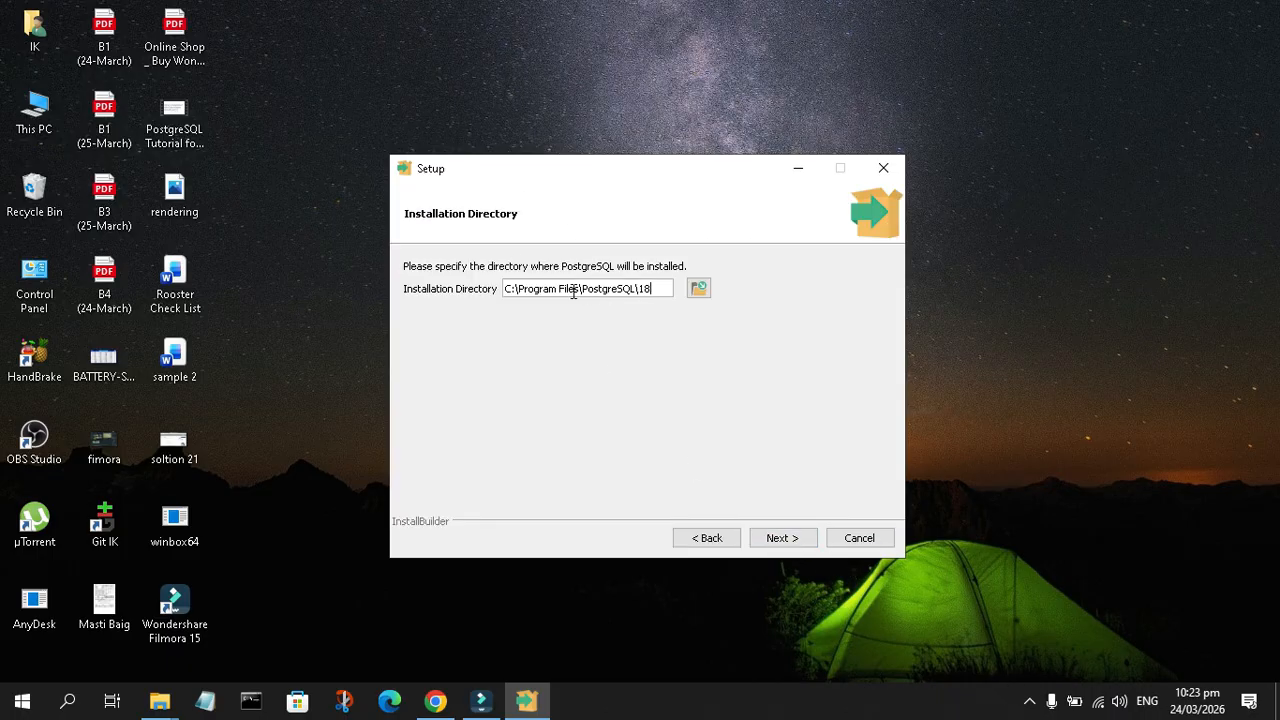
click(779, 540)
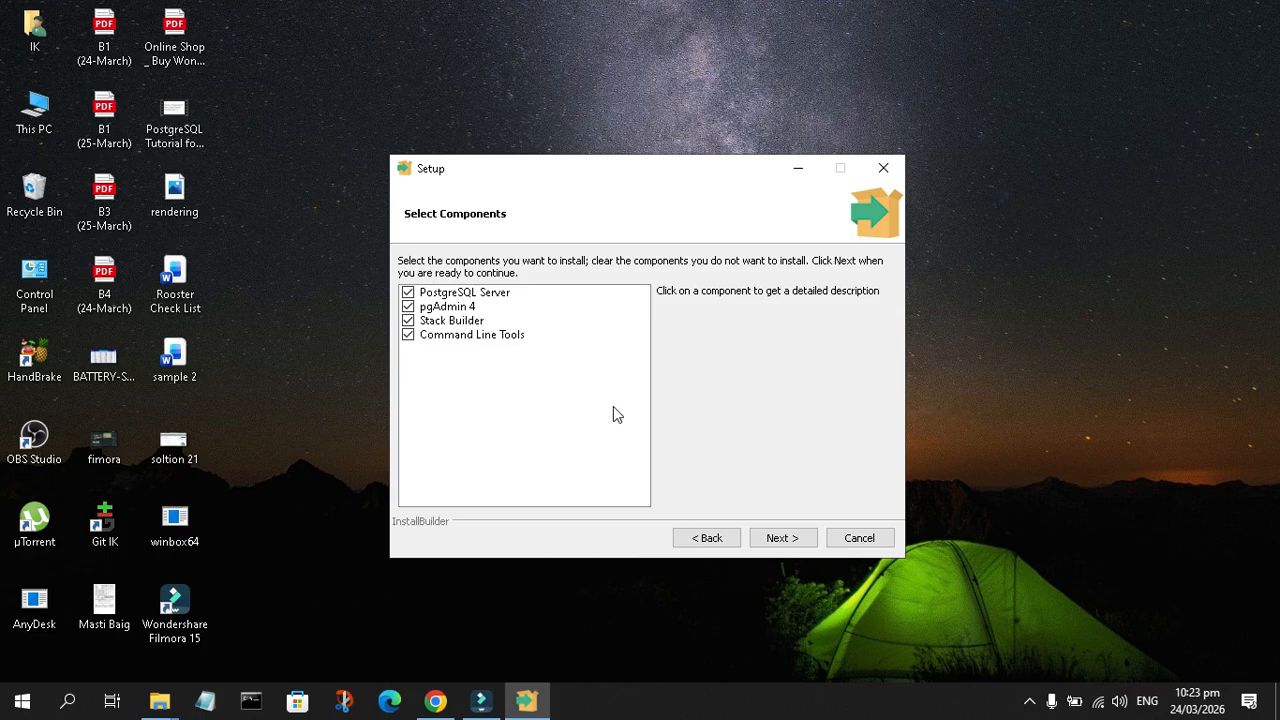
click(803, 538)
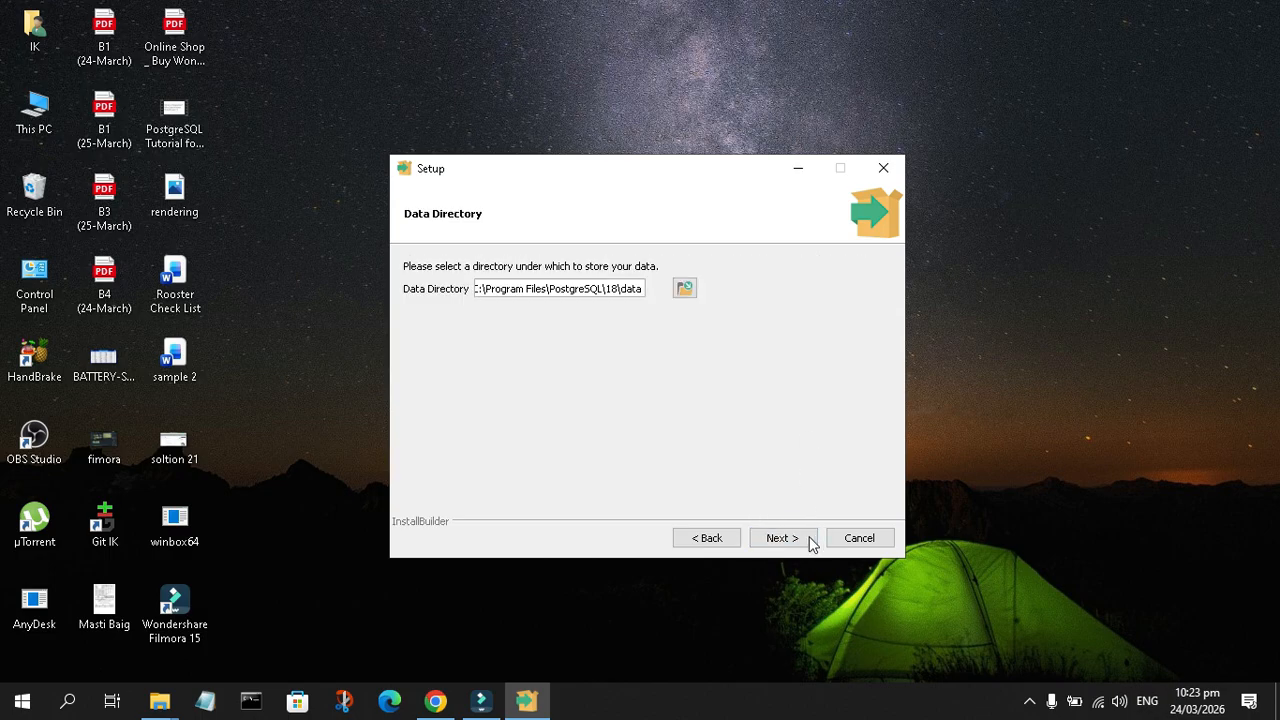
click(804, 545)
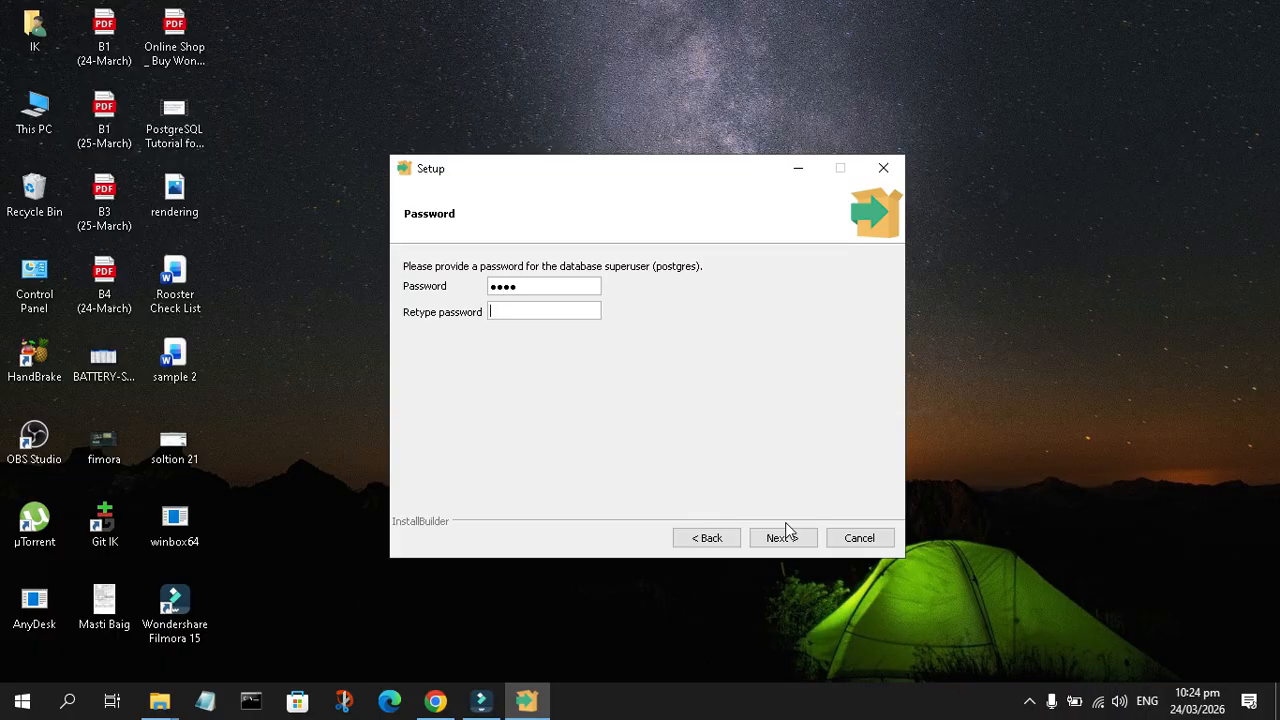
- Enter and retype the database superuser password, and start the installation with port 5432 and the DEFAULT locale
click(786, 532)
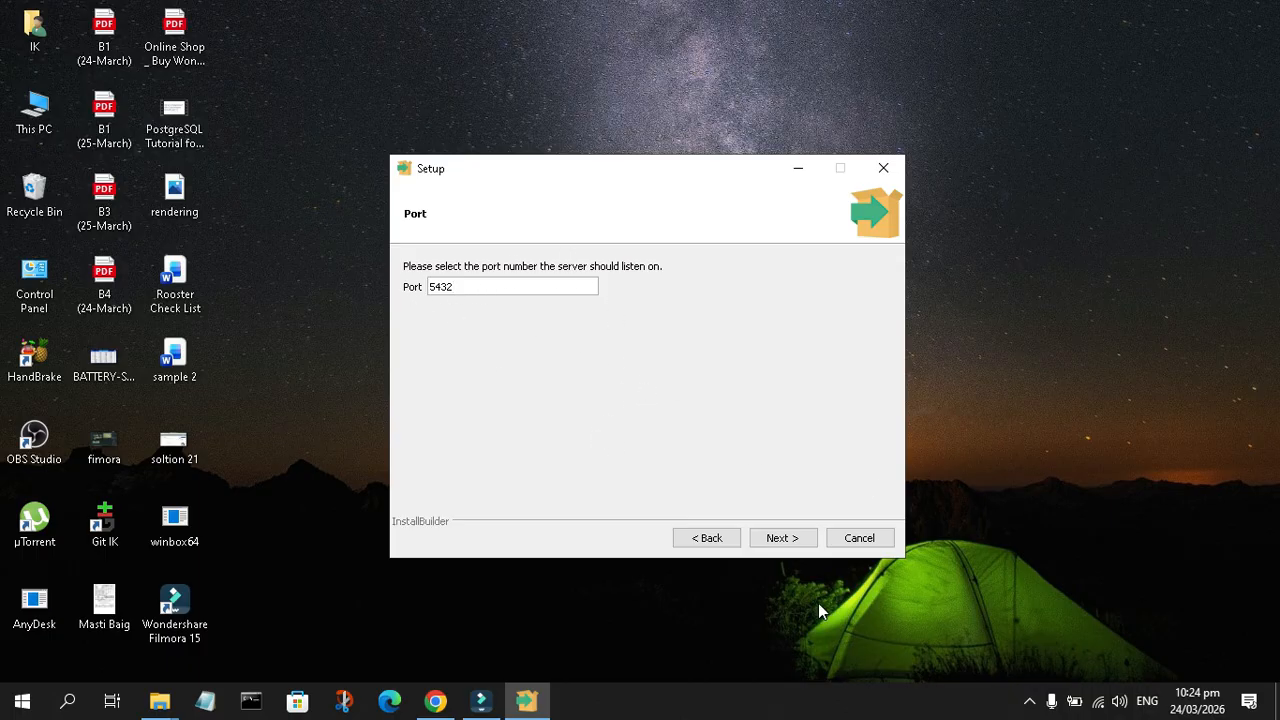
click(772, 544)
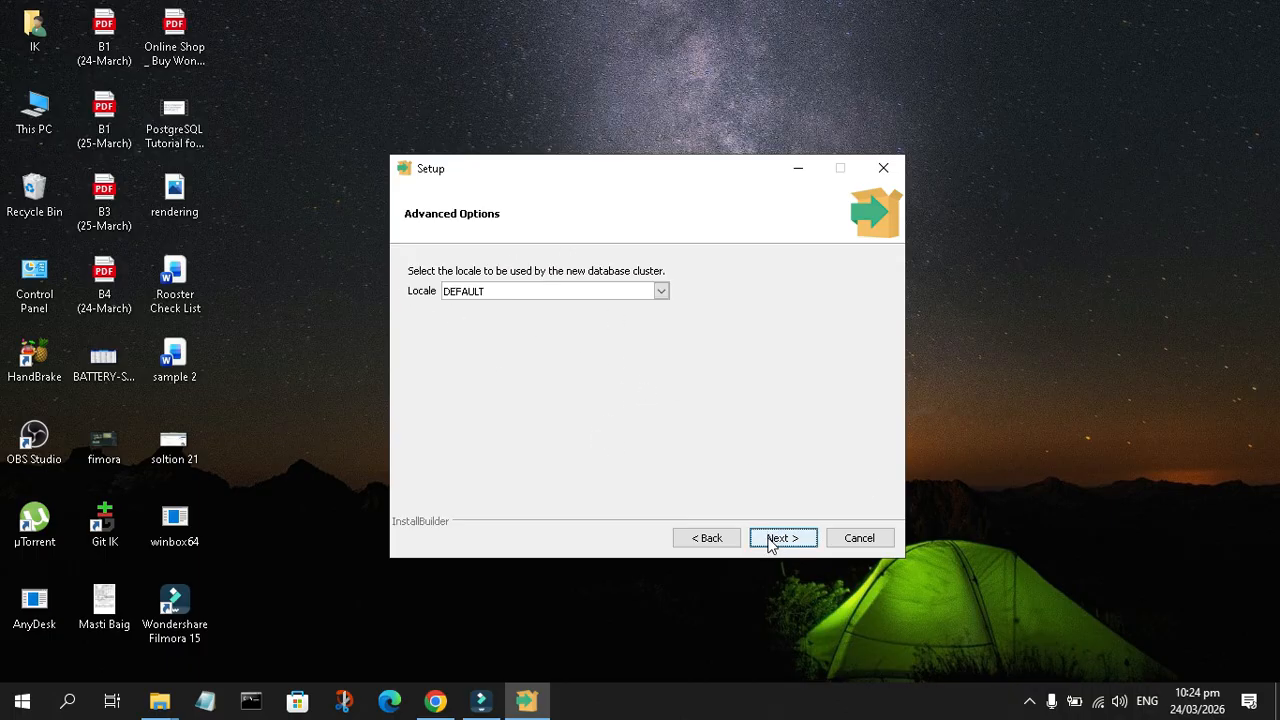
click(772, 544)
click(772, 544)
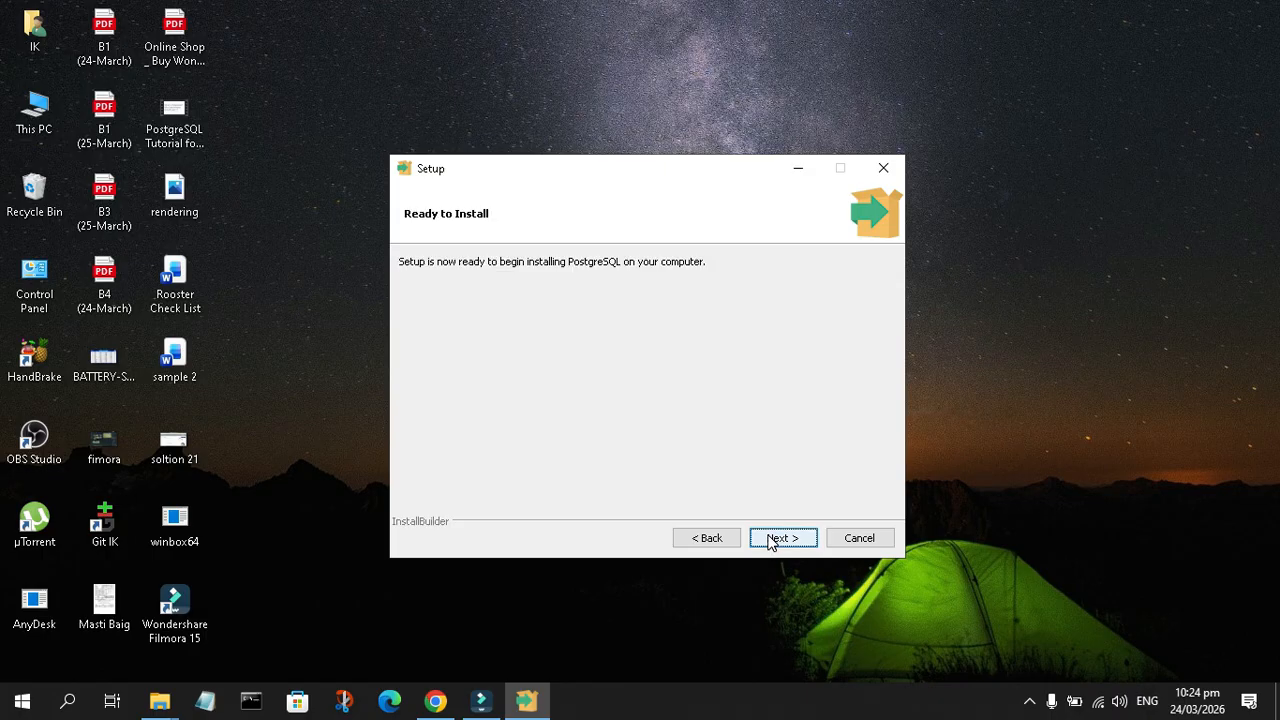
click(771, 543)
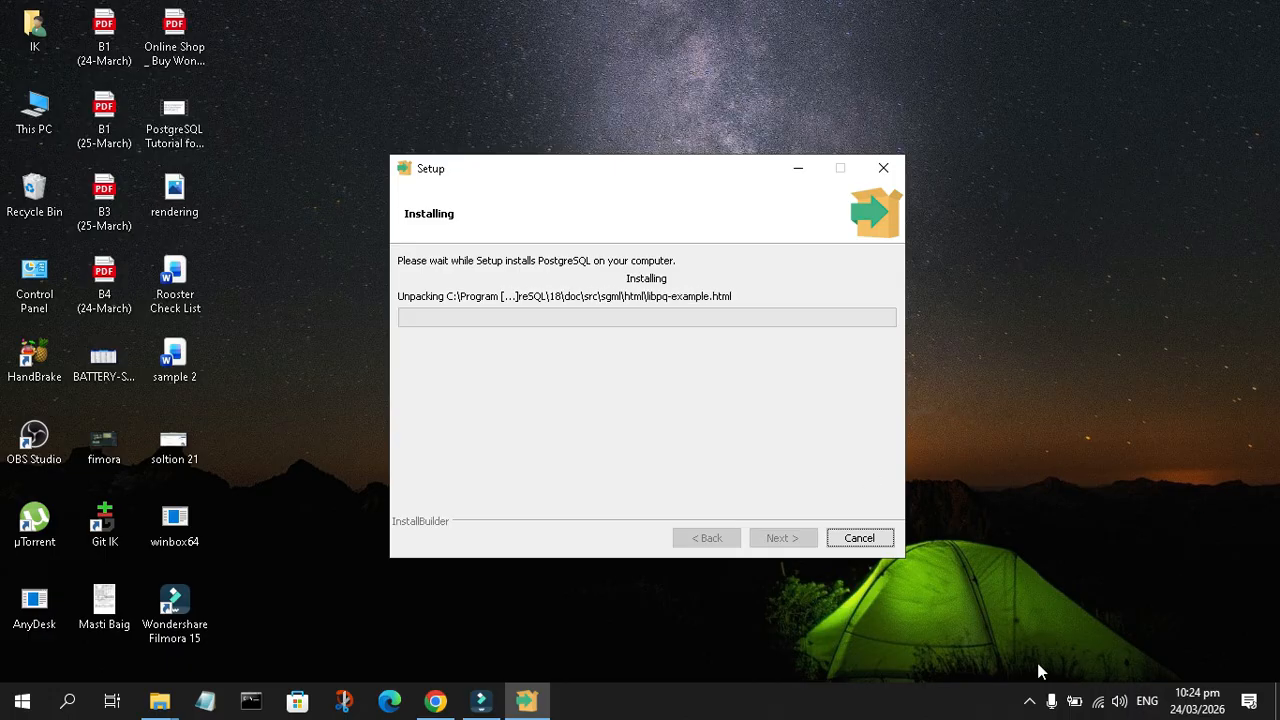
click(1029, 701)
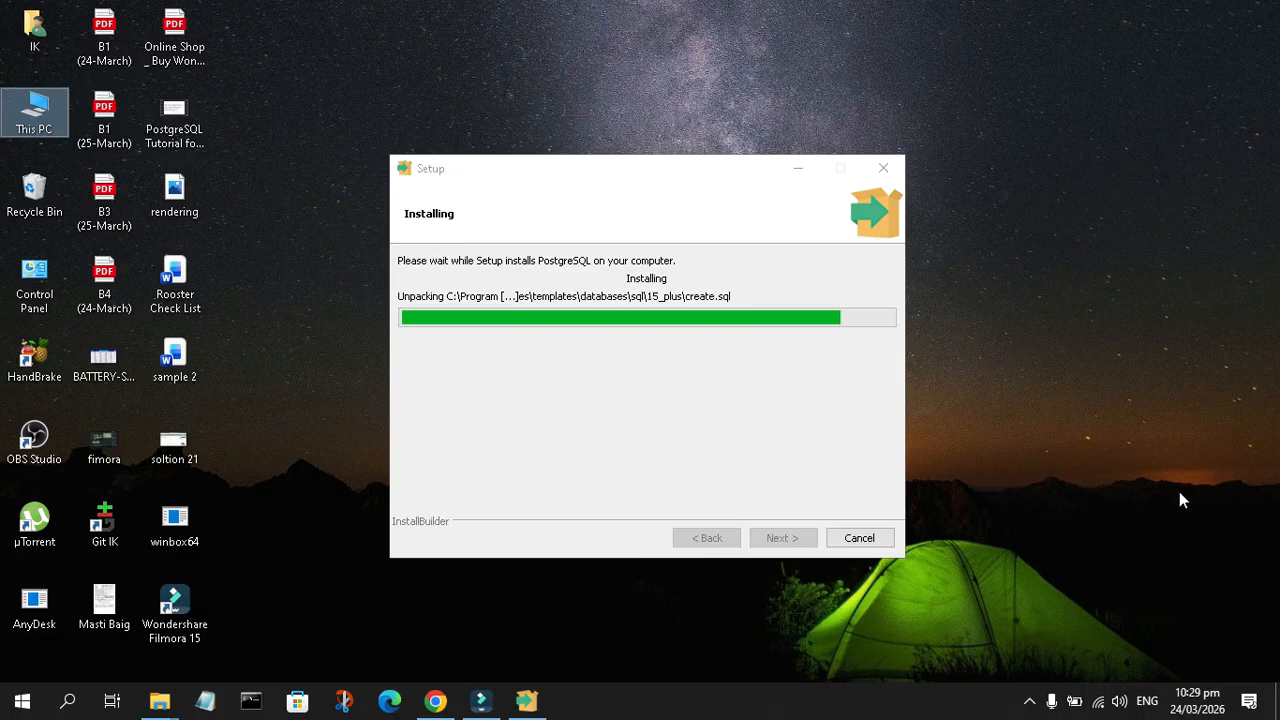
click(1030, 701)
right_click(1067, 626)
click(1080, 628)
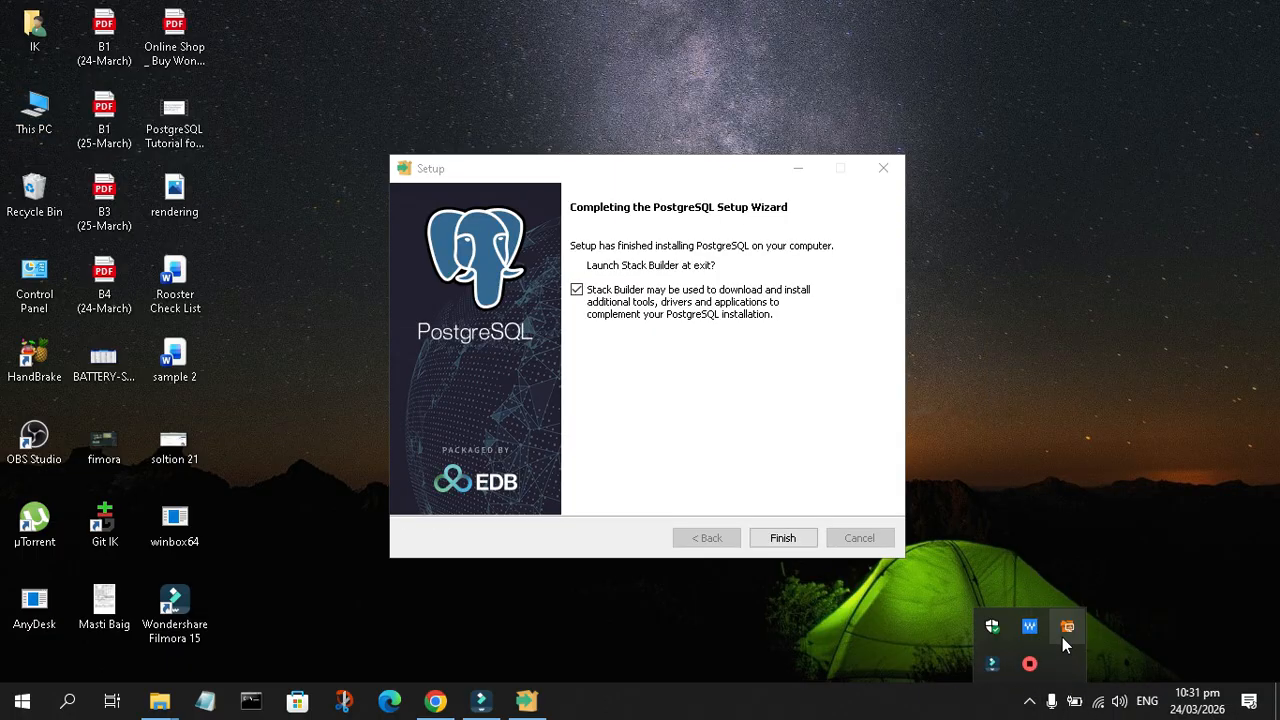
click(1151, 437)
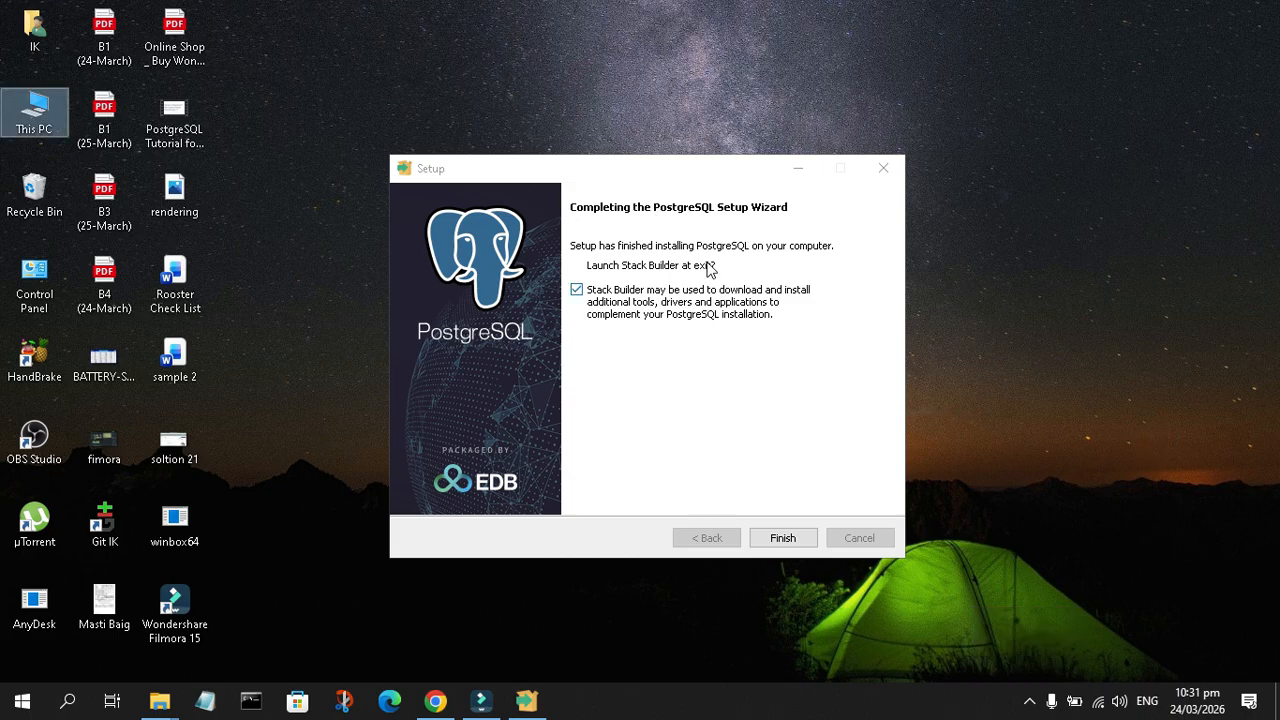
- Turn off launching Stack Builder at exit and finish the PostgreSQL setup
click(577, 290)
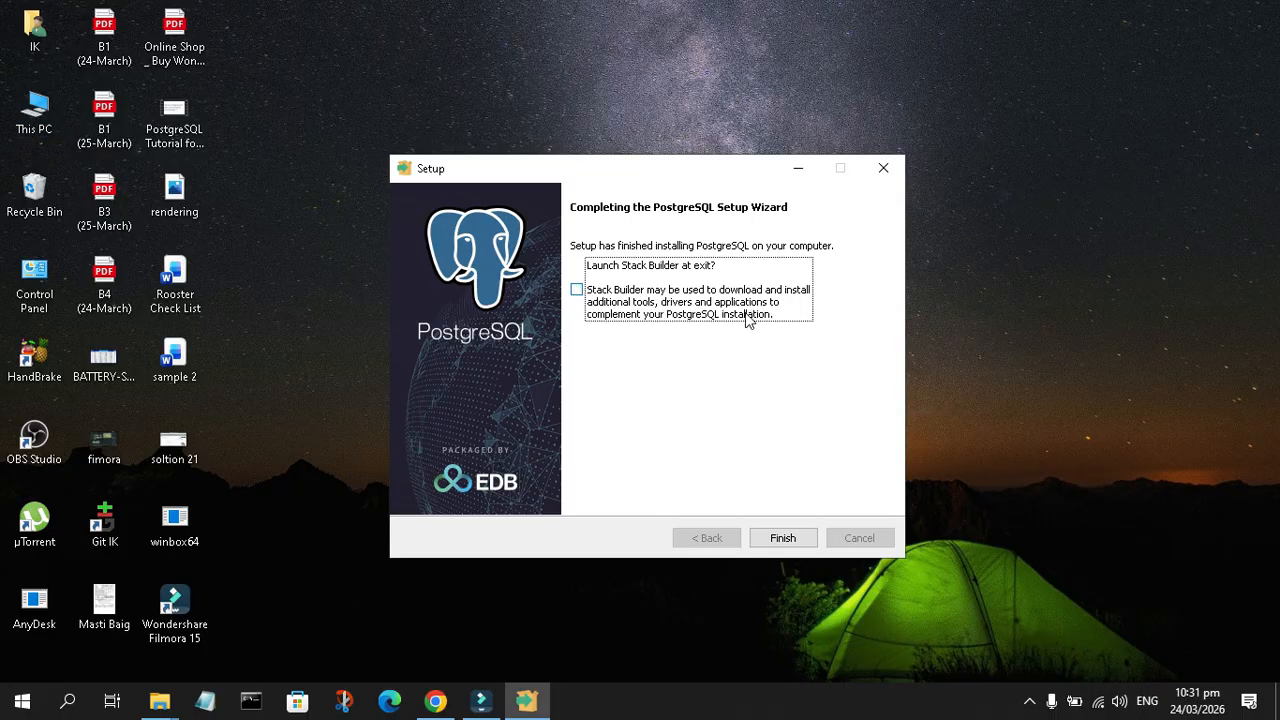
click(783, 538)
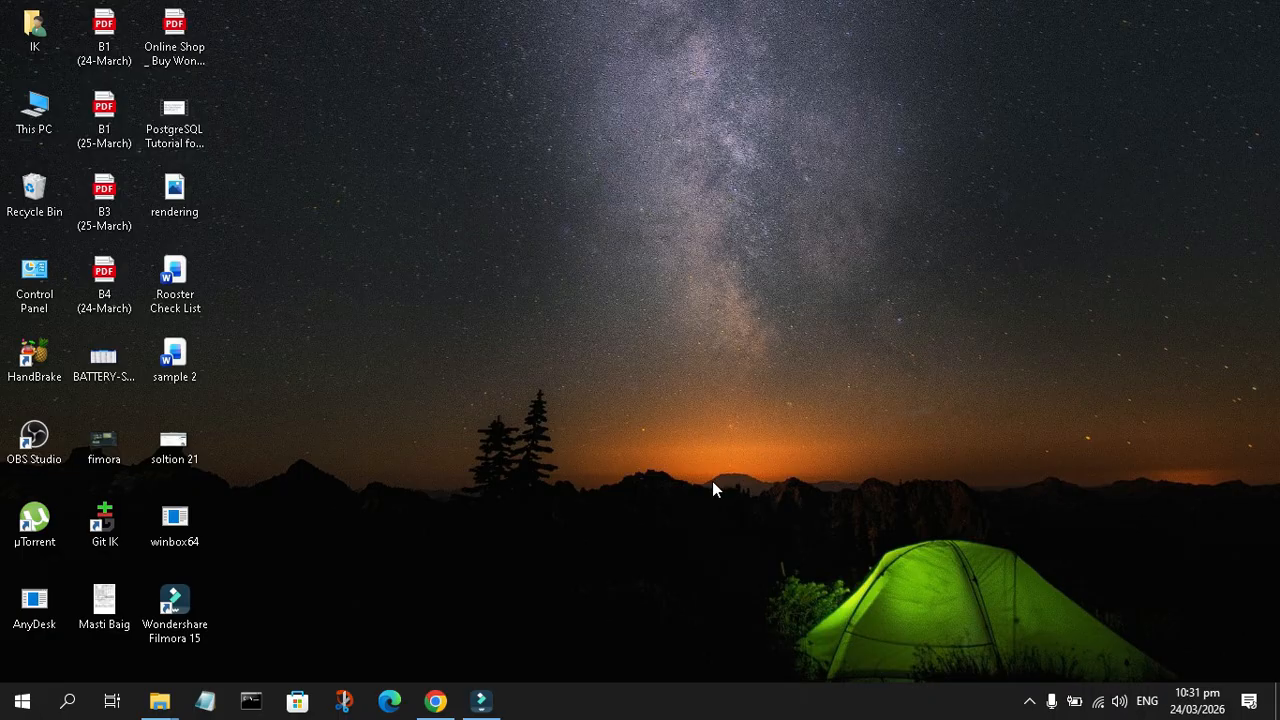
- Search Windows for "pg" and launch pgAdmin 4
click(10, 708)
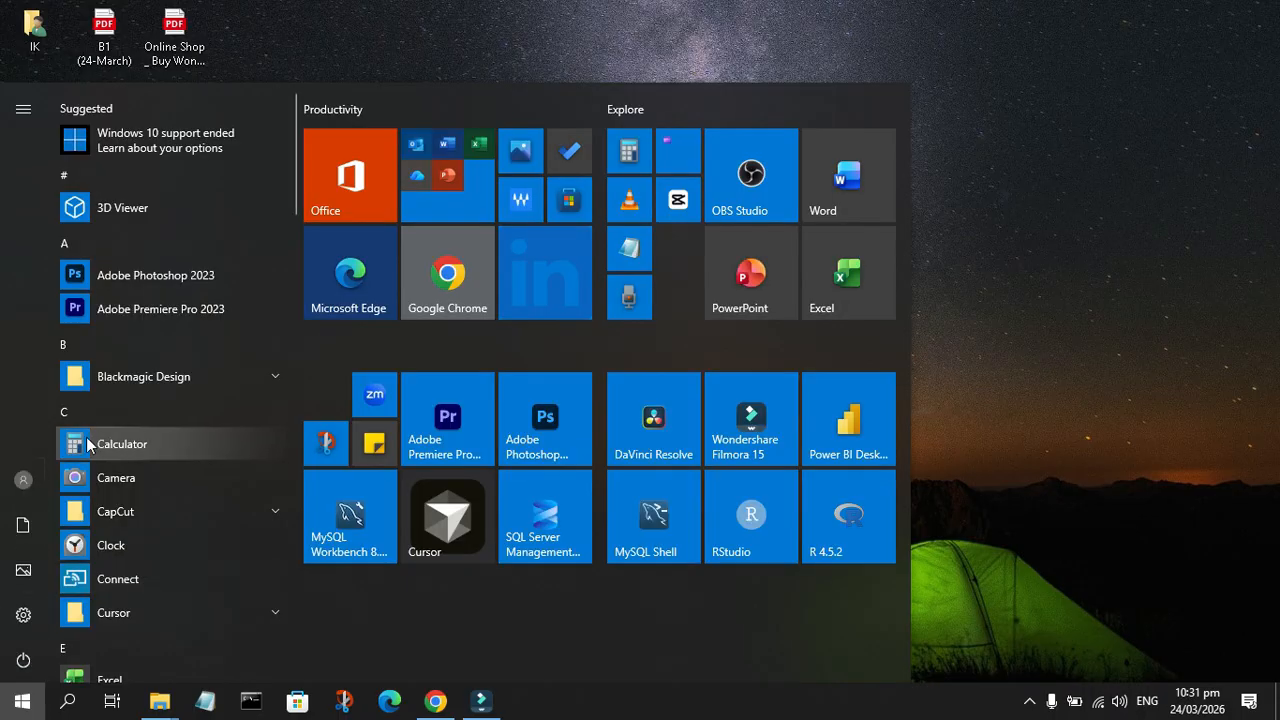
click(67, 704)
text(pg)
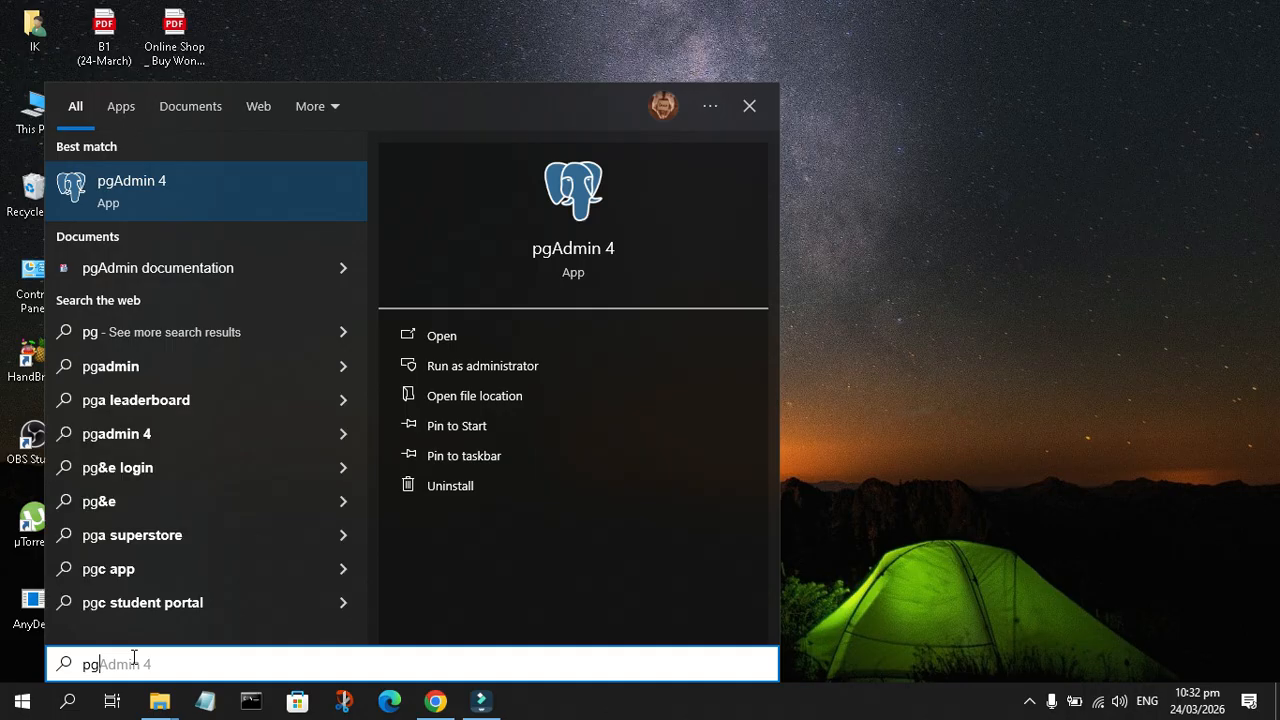
click(167, 192)
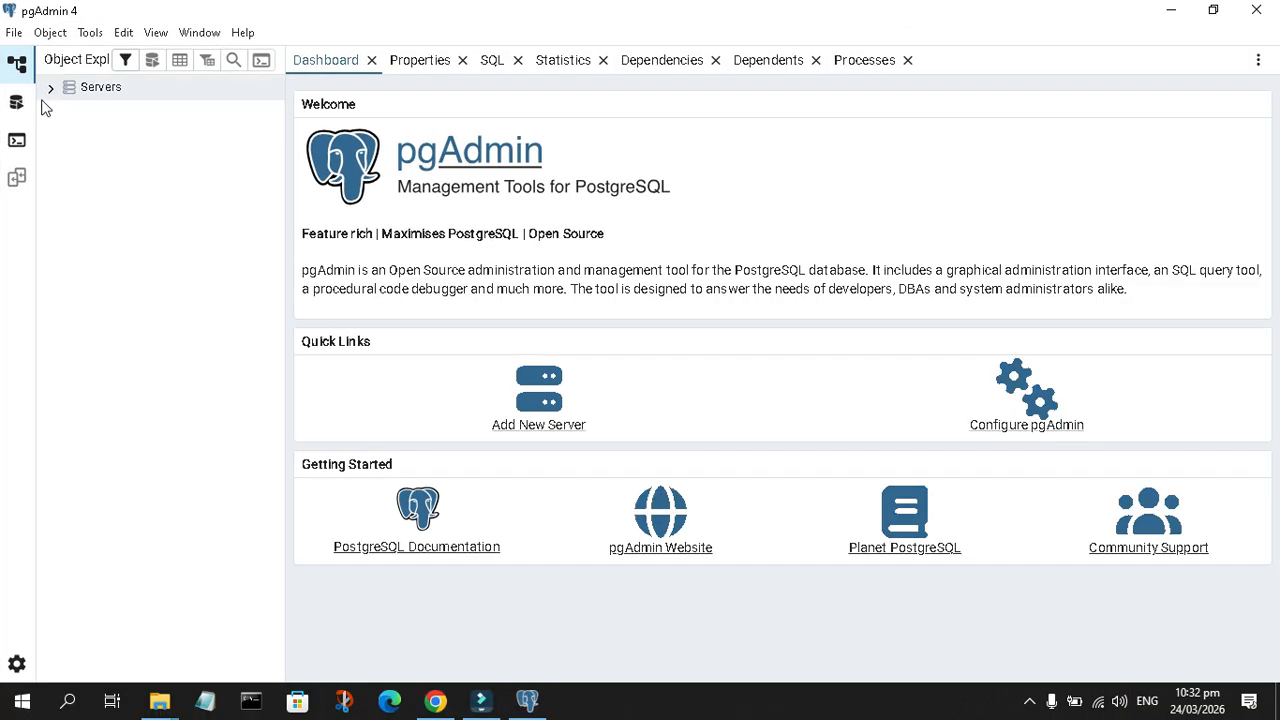
- Connect to the PostgreSQL 18 server with the postgres user's password, choosing to save it, and expand the server's Databases
click(50, 88)
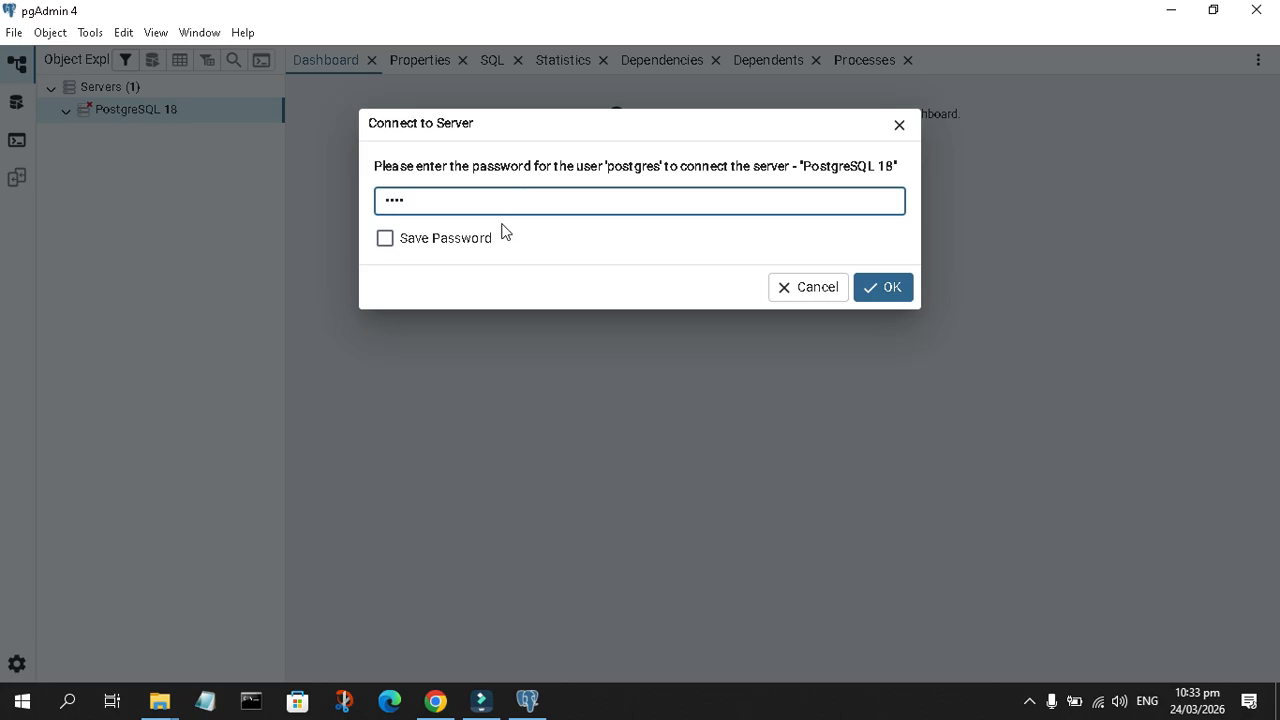
click(385, 238)
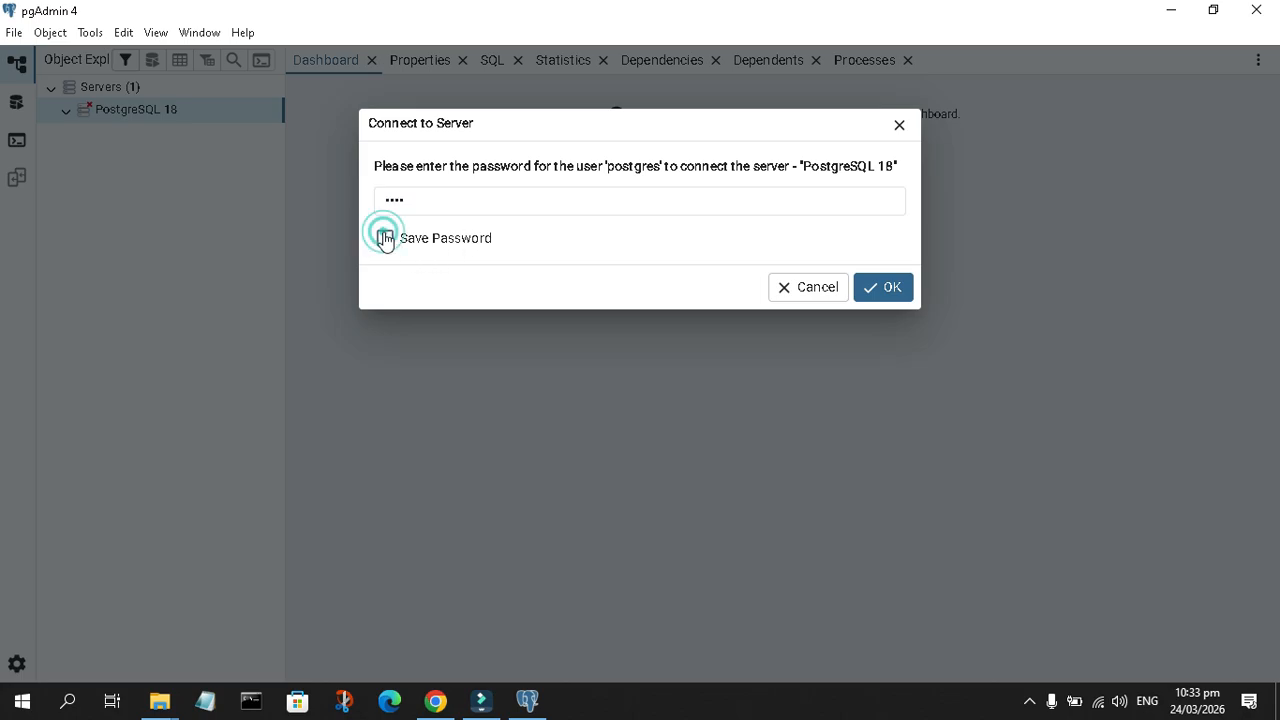
click(890, 296)
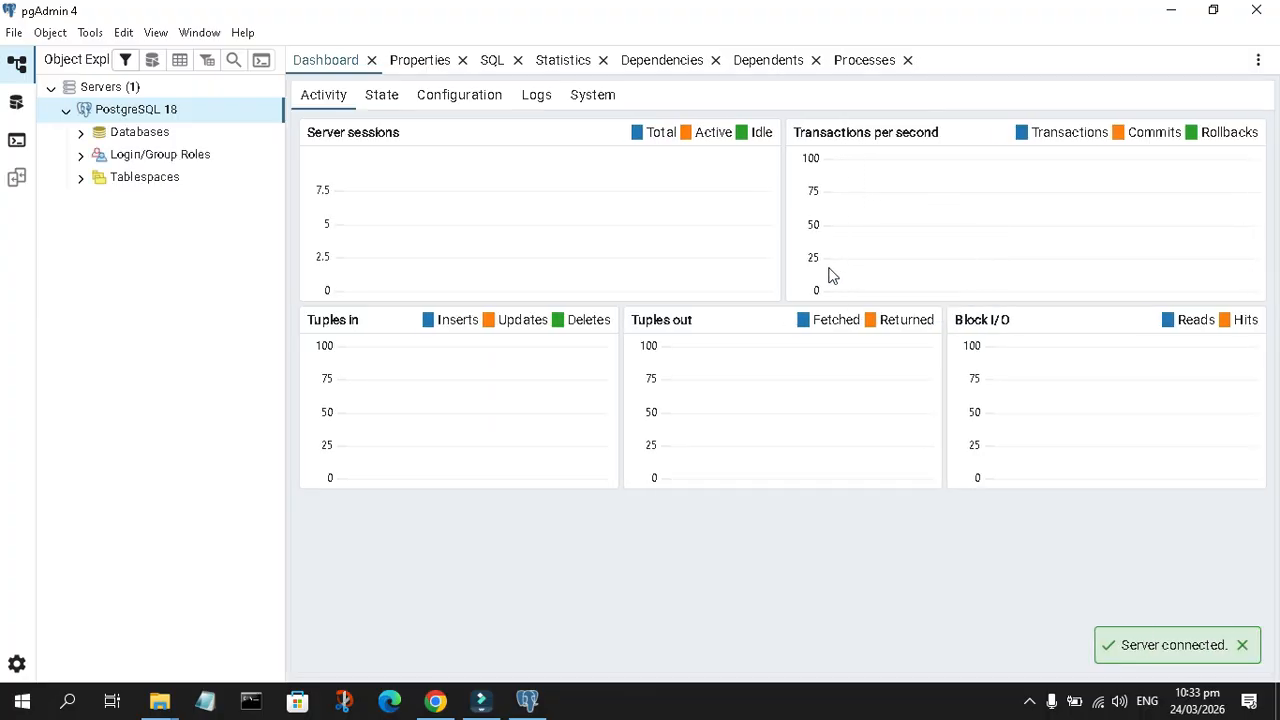
click(80, 137)
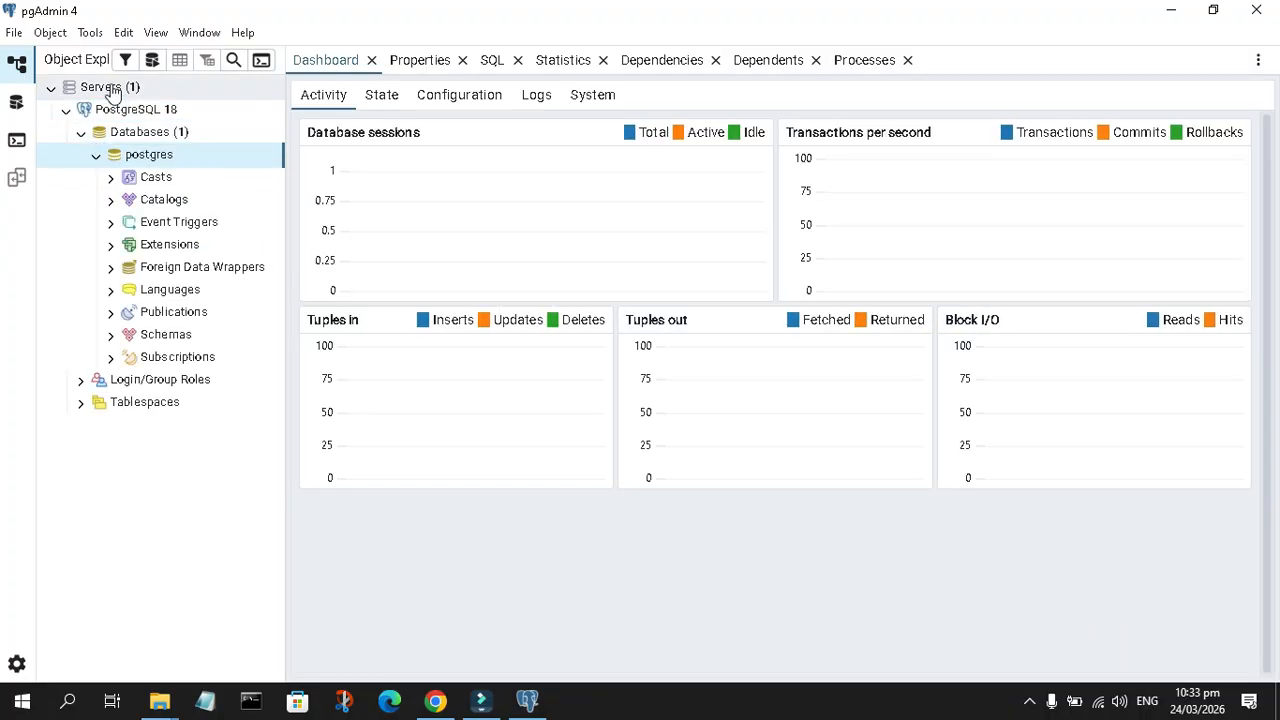